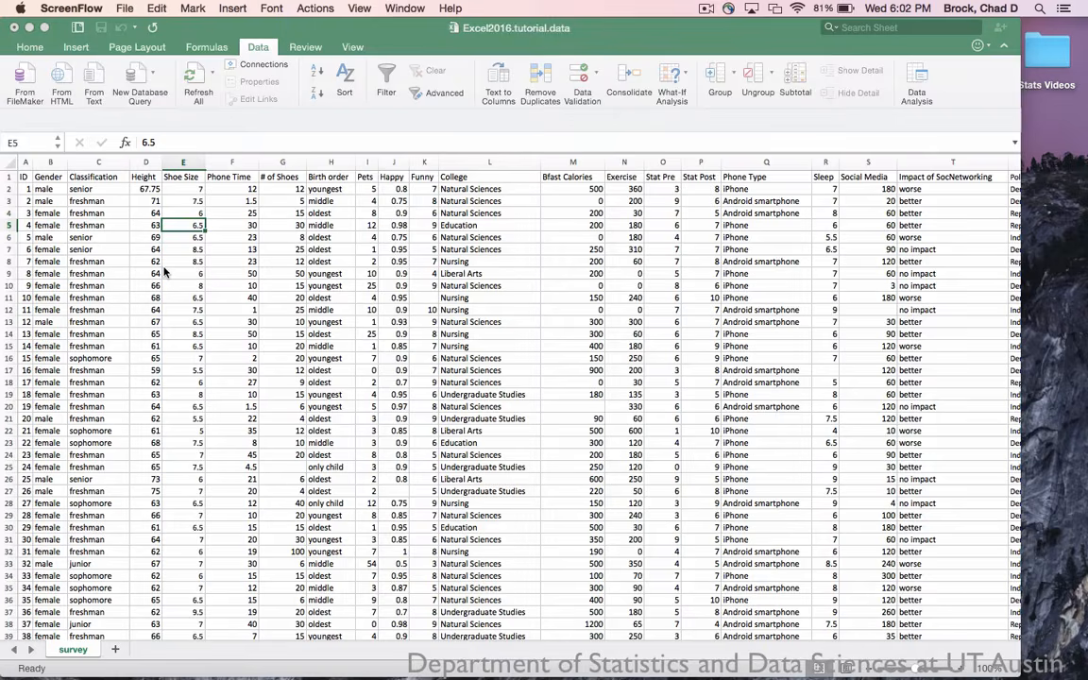
Step: Copy the Phone Time and Birth order columns from the survey sheet into a new sheet, starting at A1
click(330, 163)
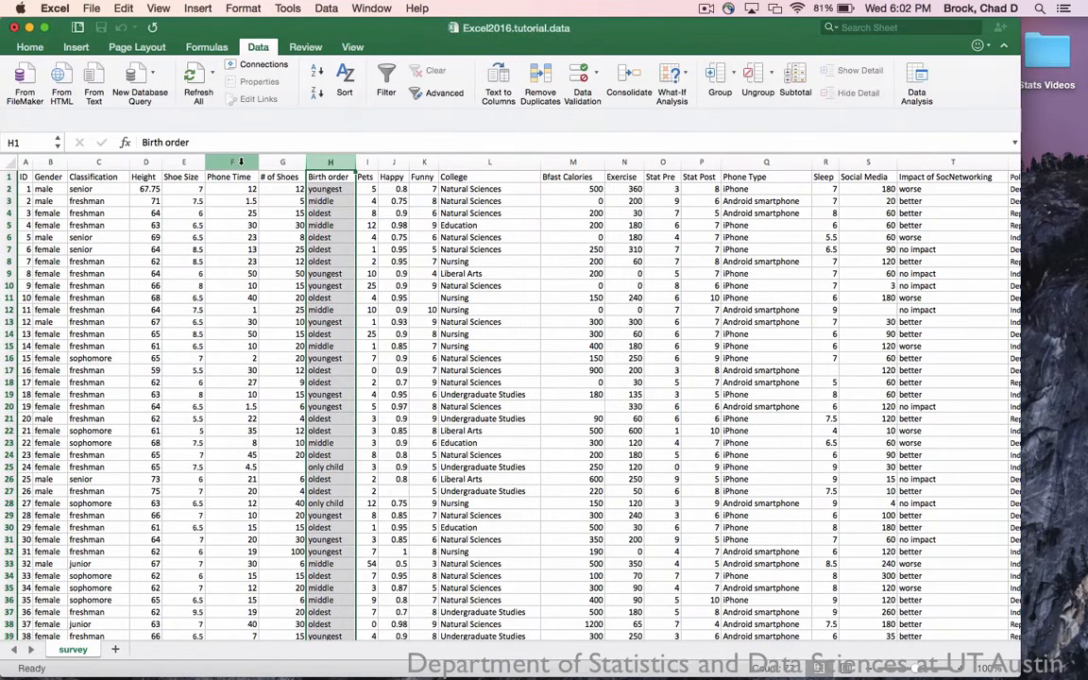
super+click(241, 163)
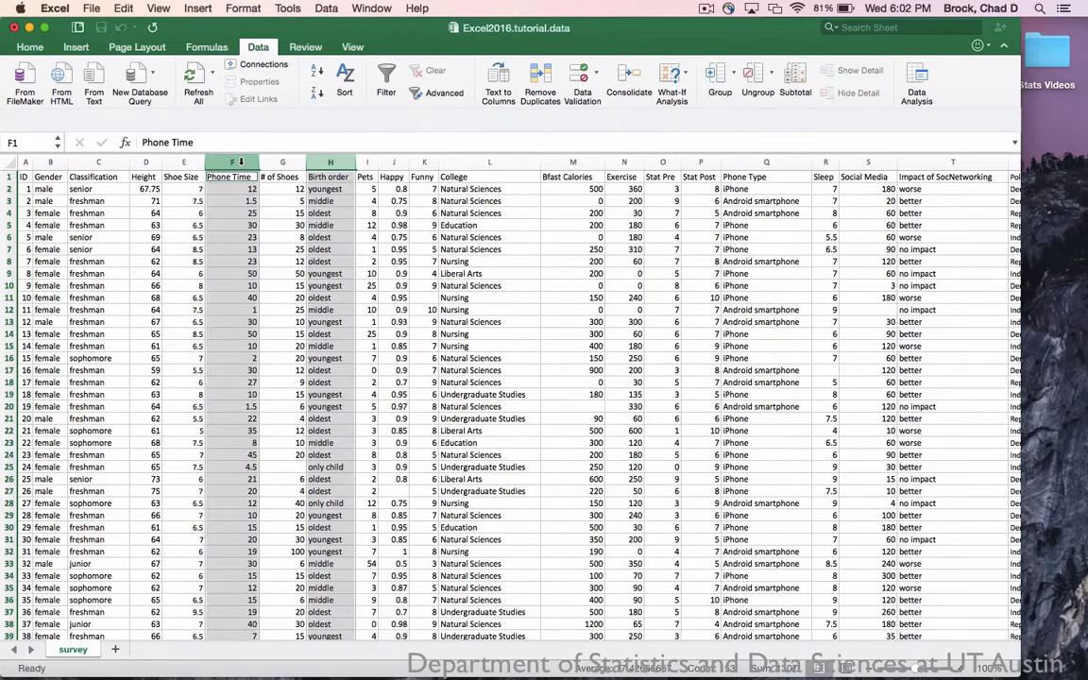
key(super+c)
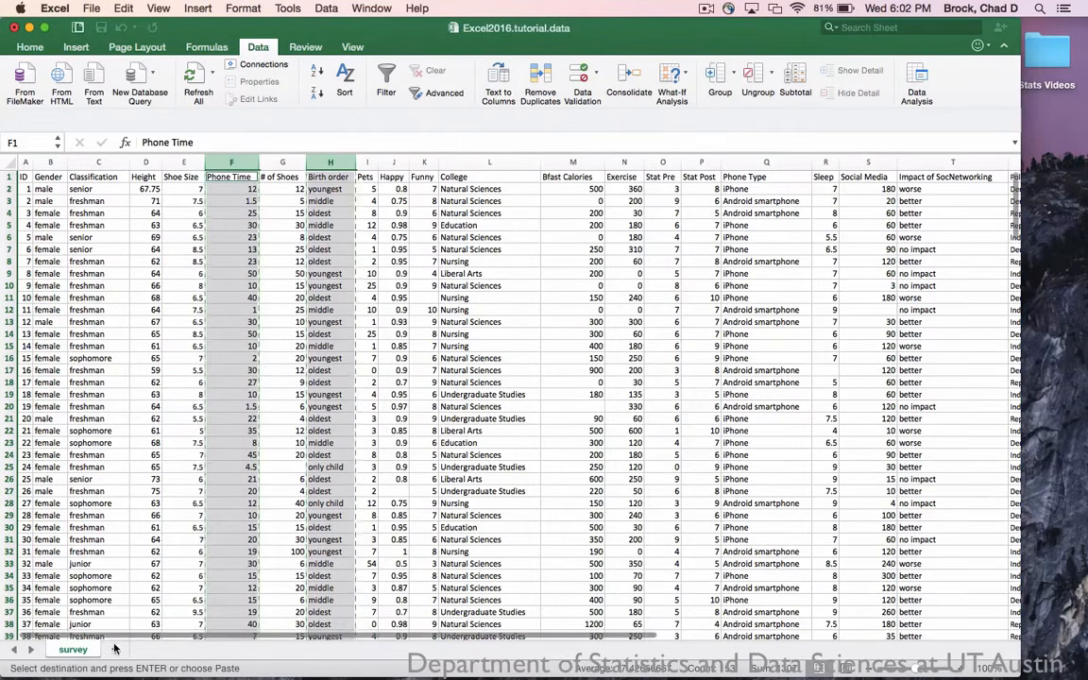
click(114, 648)
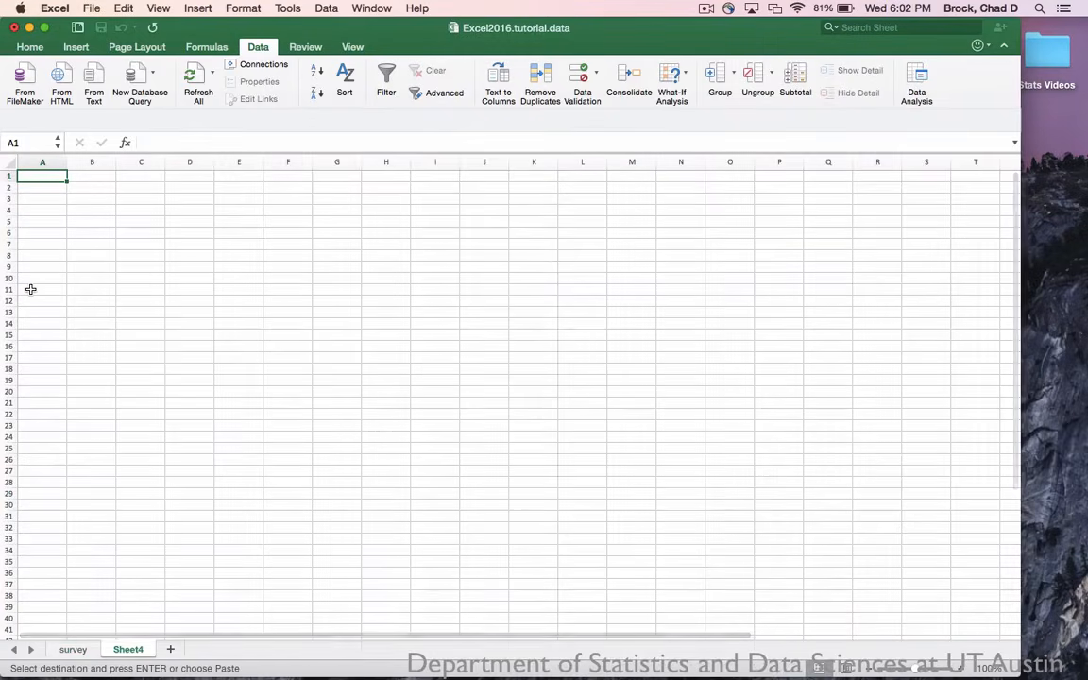
key(super+v)
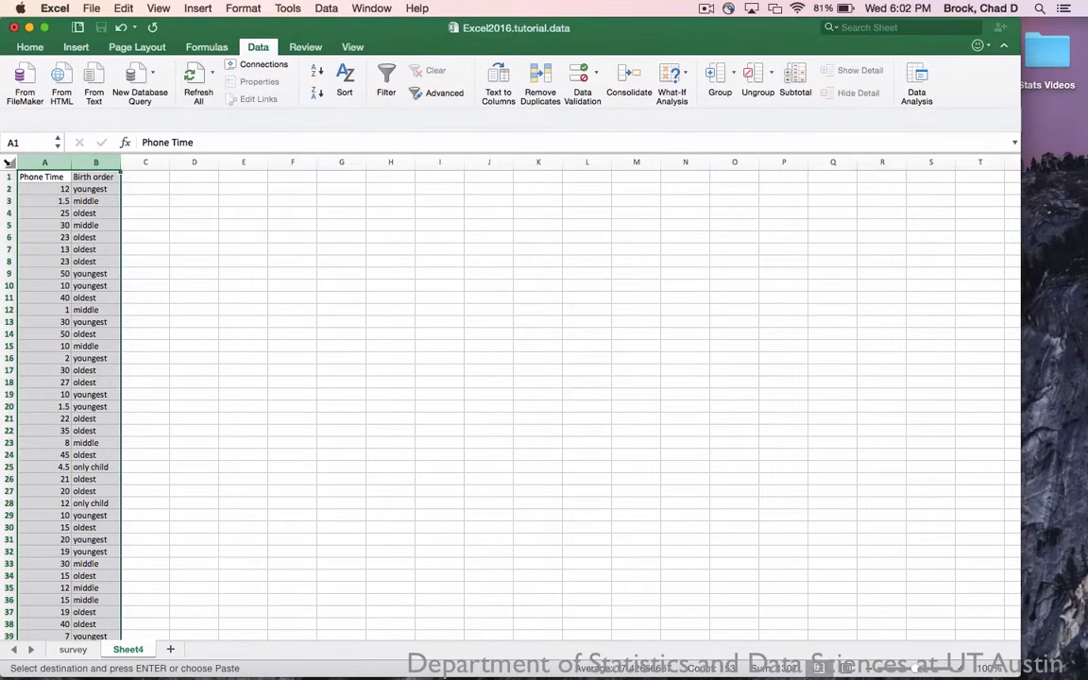
Step: Enter the group headings youngest, middle, oldest and onlychild in cells F1 to I1
click(286, 176)
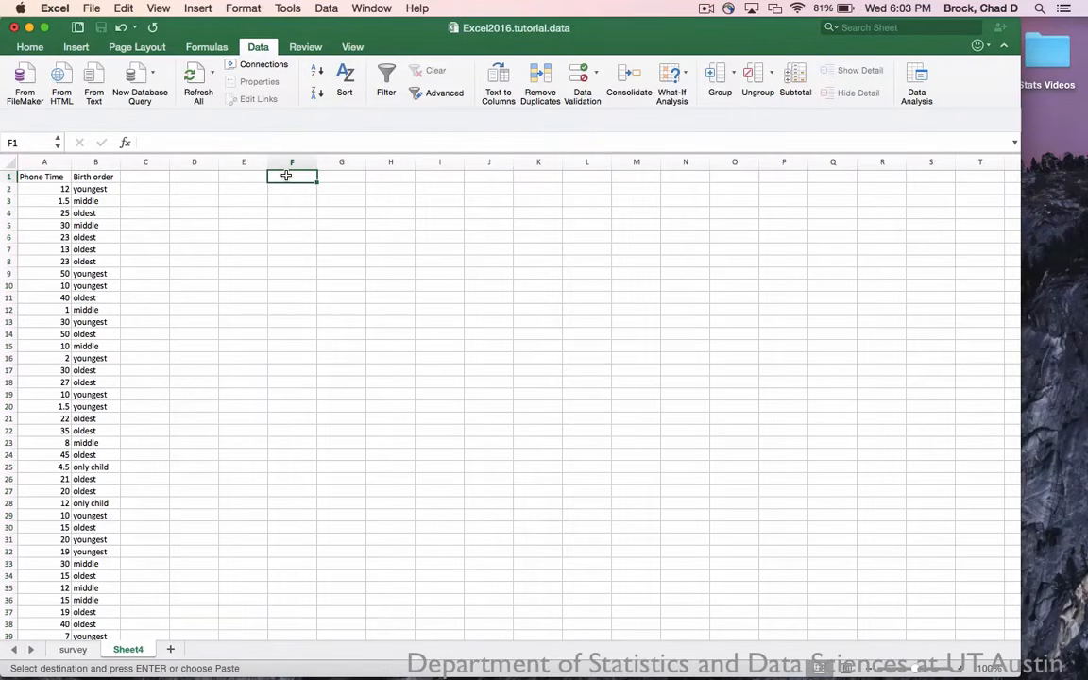
text(youngest)
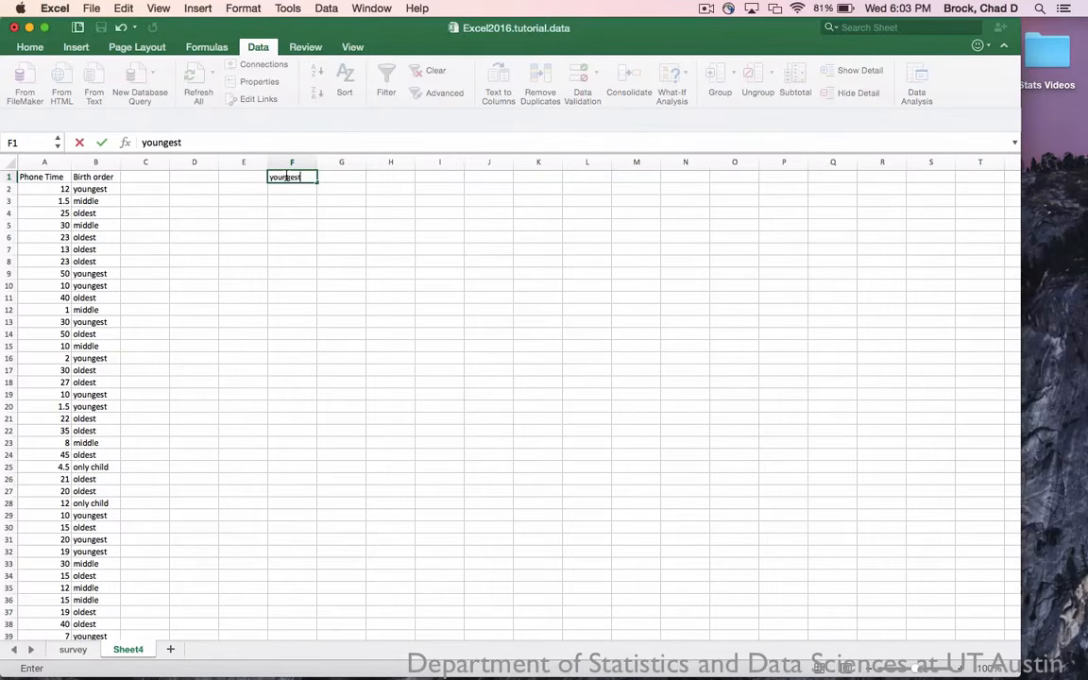
click(339, 176)
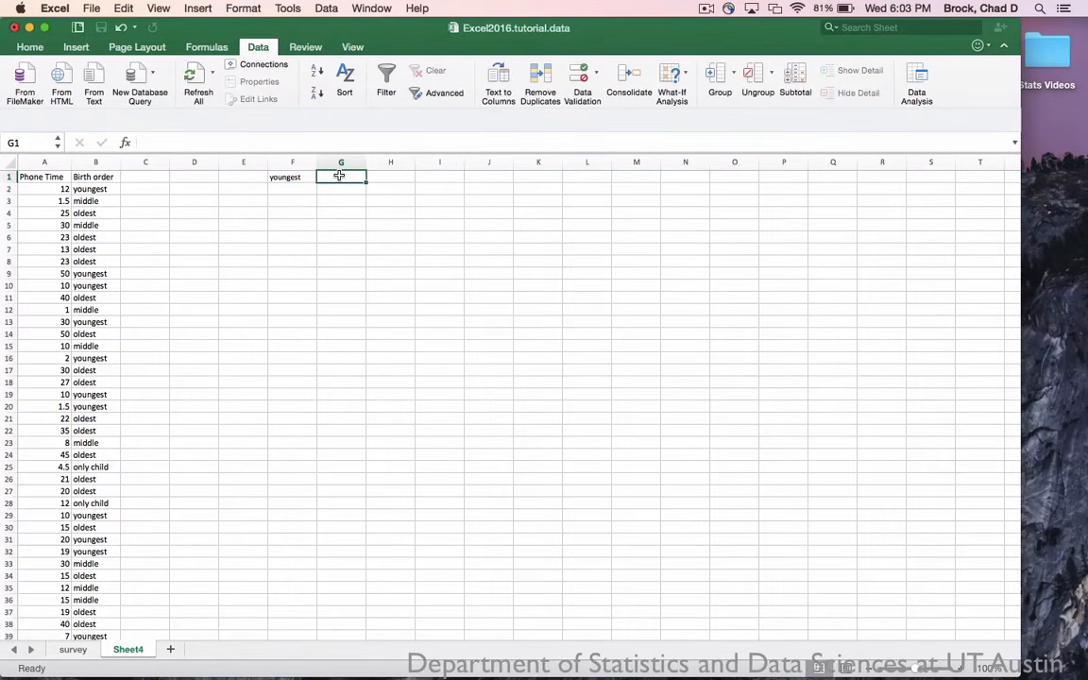
text(middle)
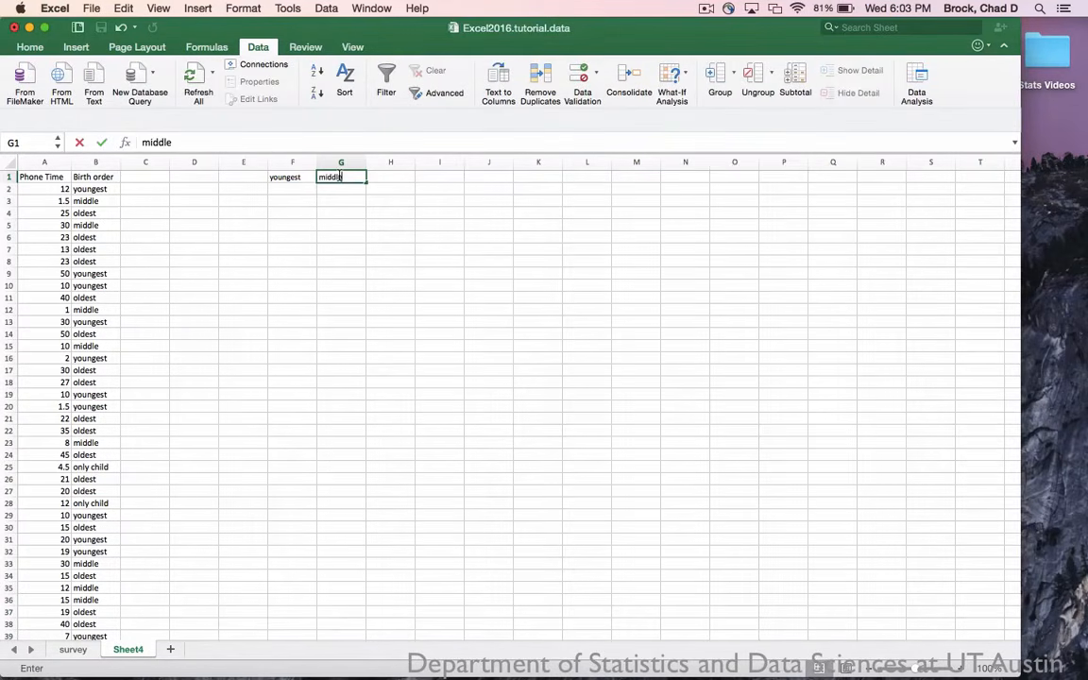
click(394, 177)
text(o)
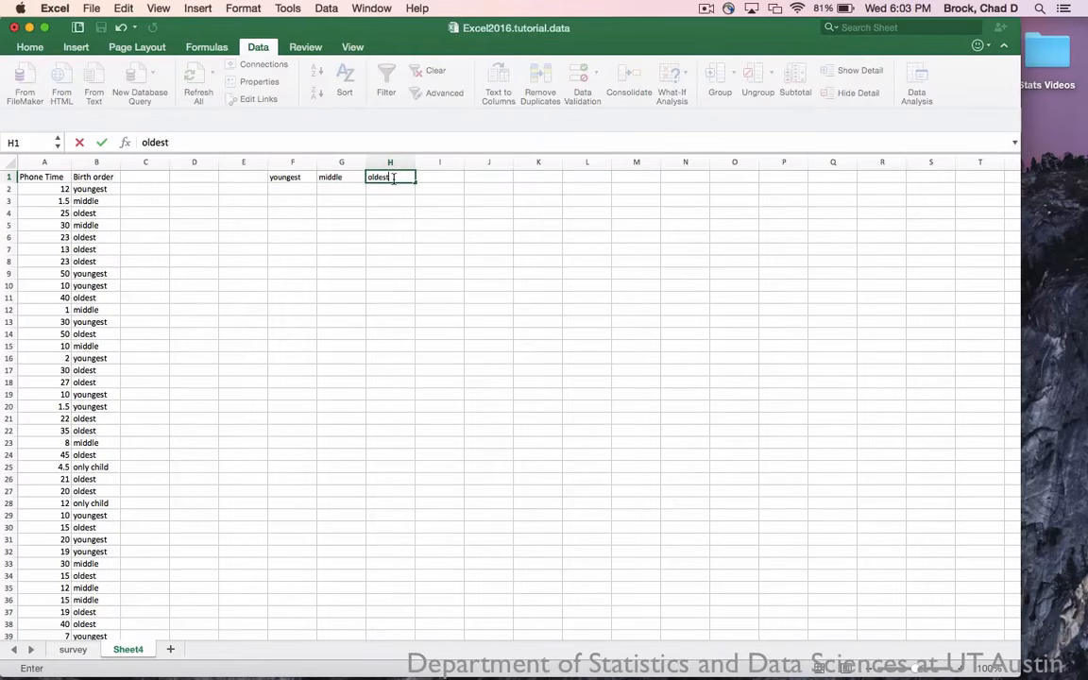
text(ldest)
click(425, 177)
text(onlychild)
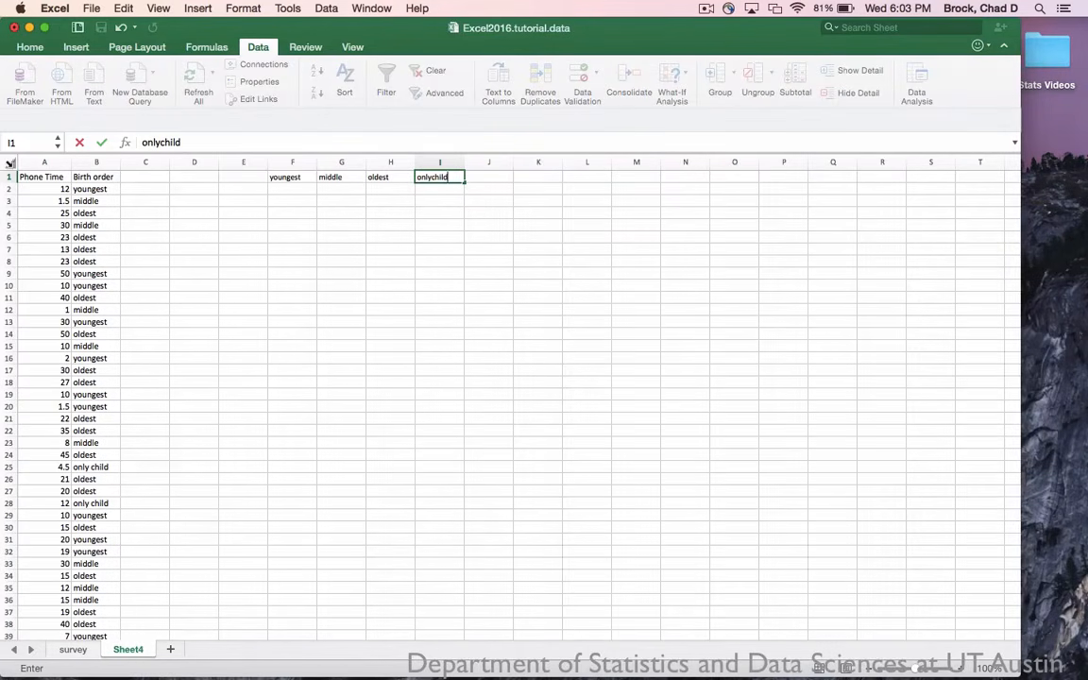
Step: Sort columns A and B by Birth order from A to Z, treating the first row as headers
click(10, 163)
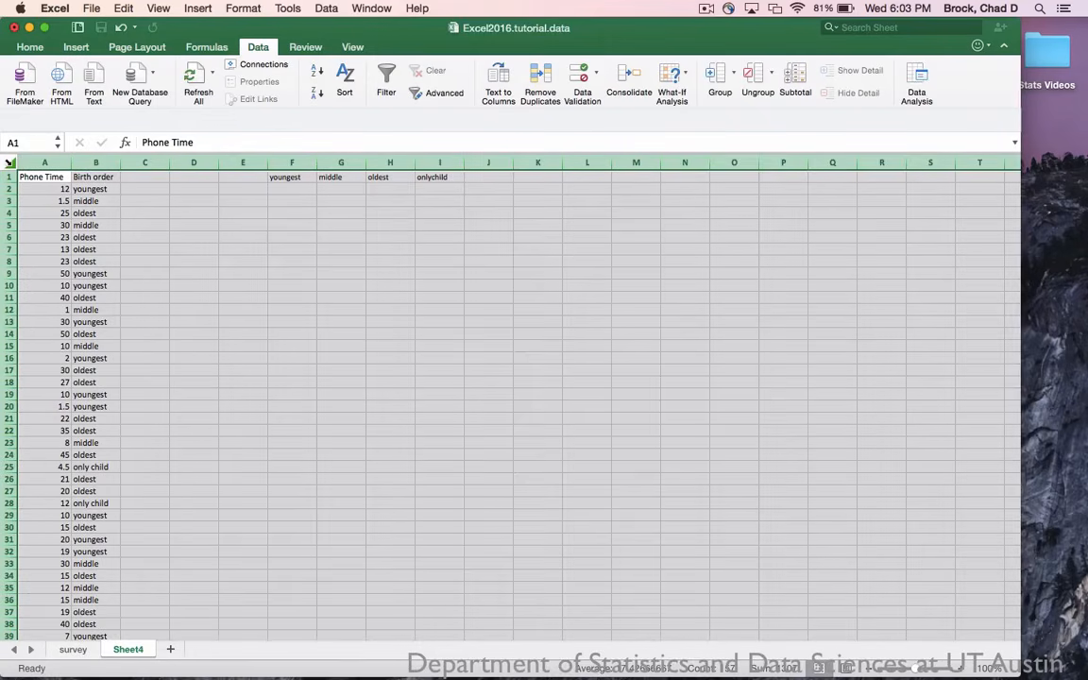
click(102, 201)
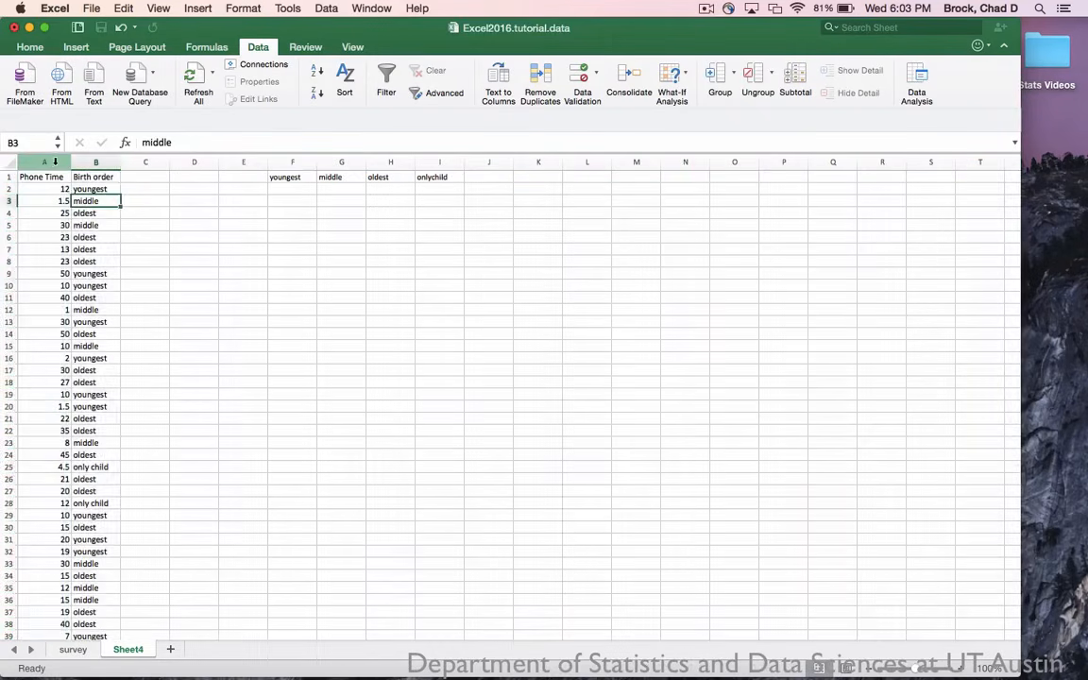
drag(44, 163, 89, 162)
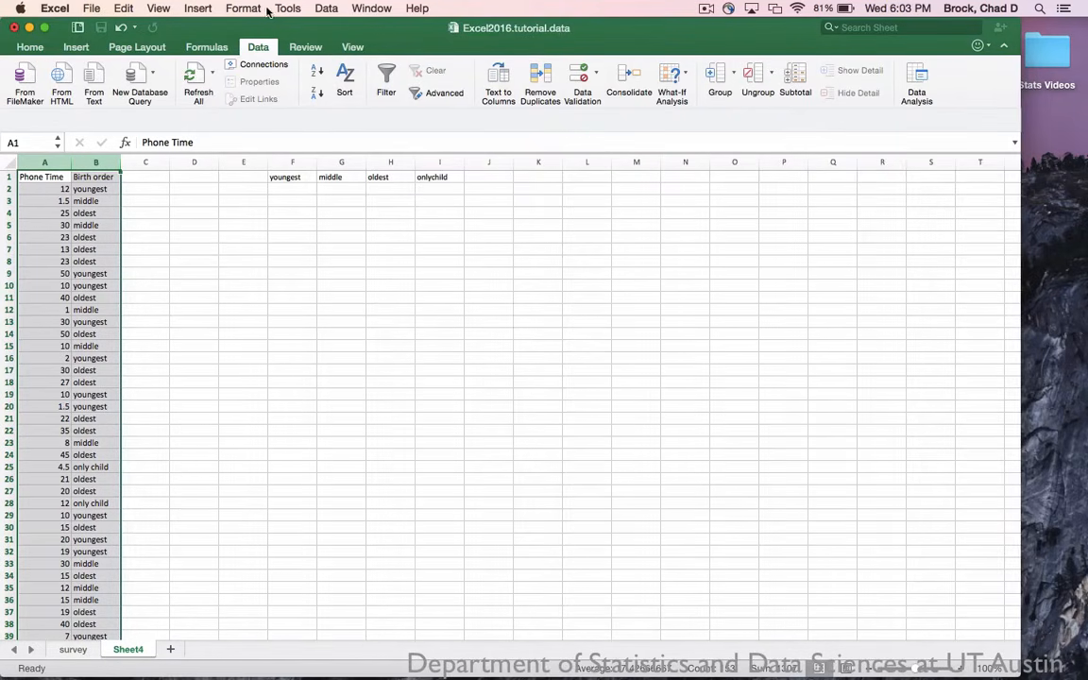
click(345, 78)
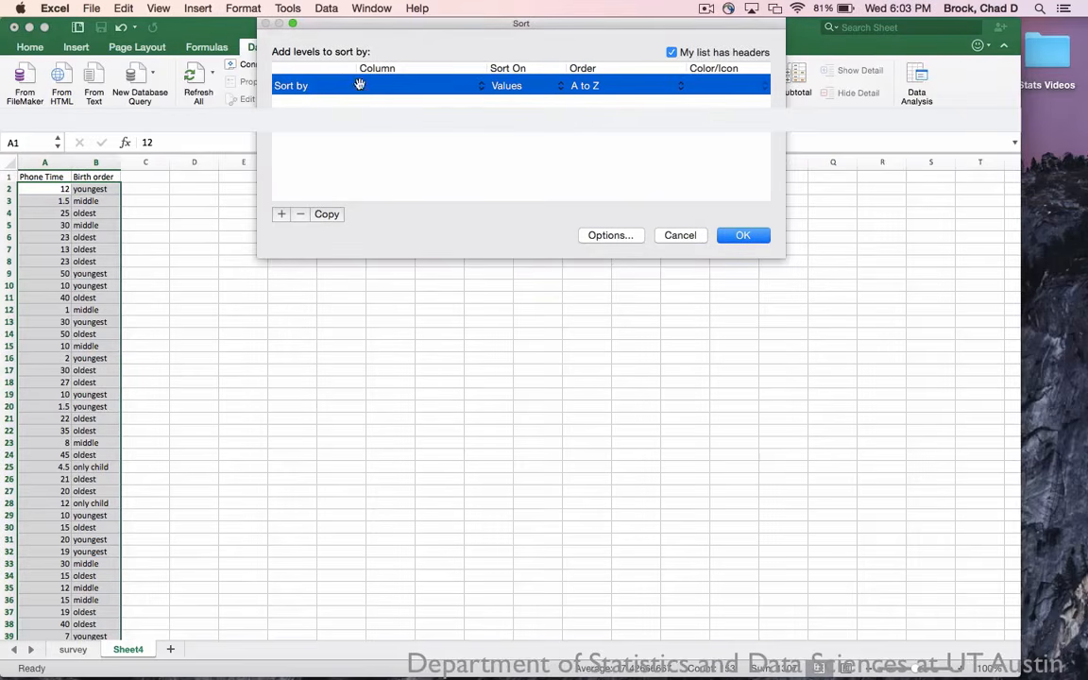
click(459, 87)
click(446, 99)
click(744, 236)
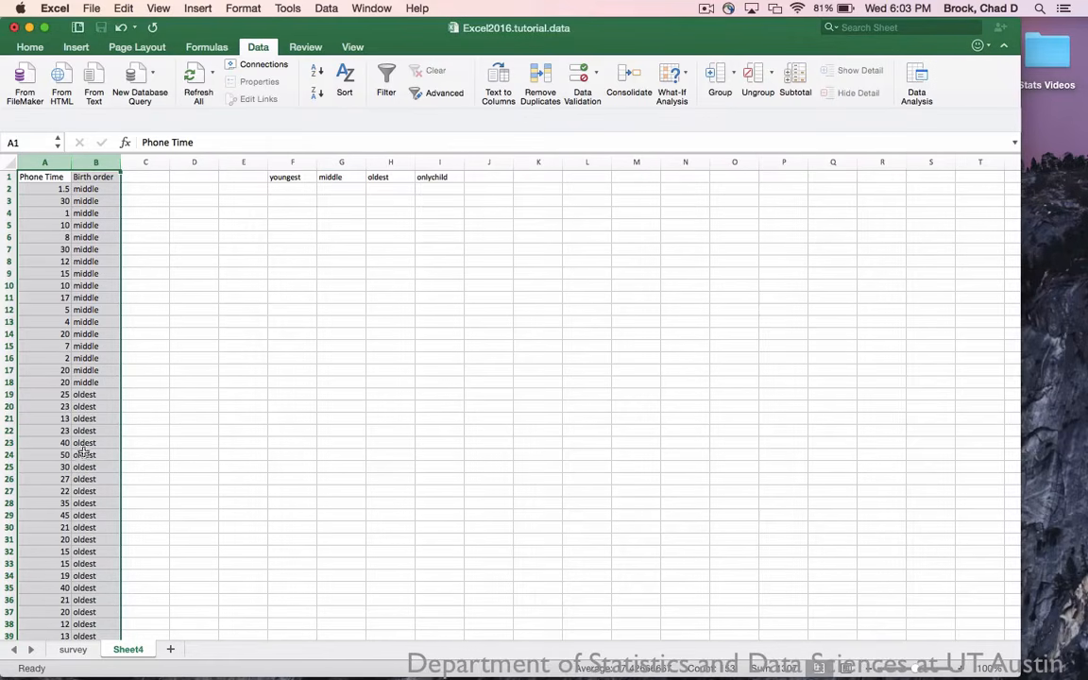
Step: Copy the Phone Time values of the middle group, A2:A18, under the middle heading starting at G2
click(39, 189)
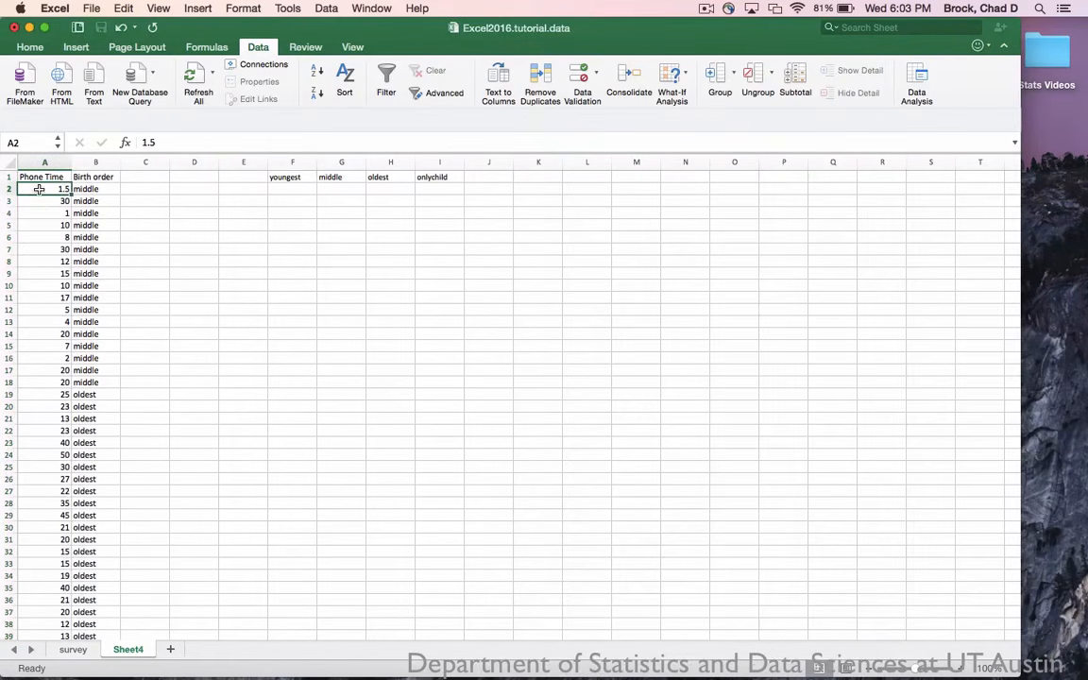
click(42, 213)
drag(42, 189, 36, 381)
key(super+c)
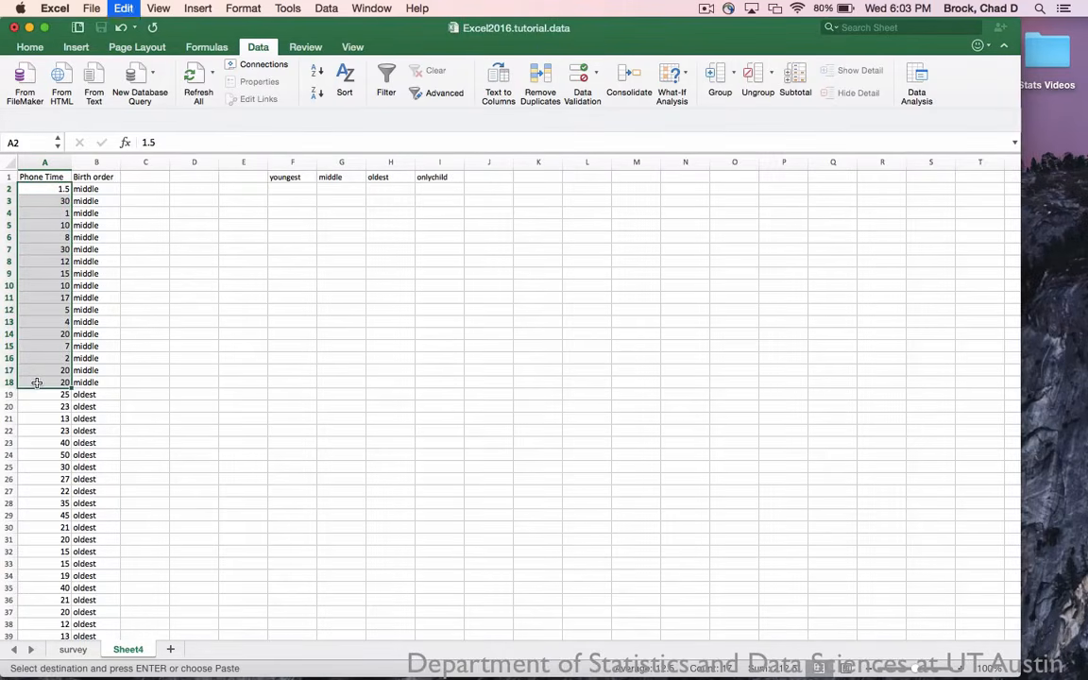
click(340, 189)
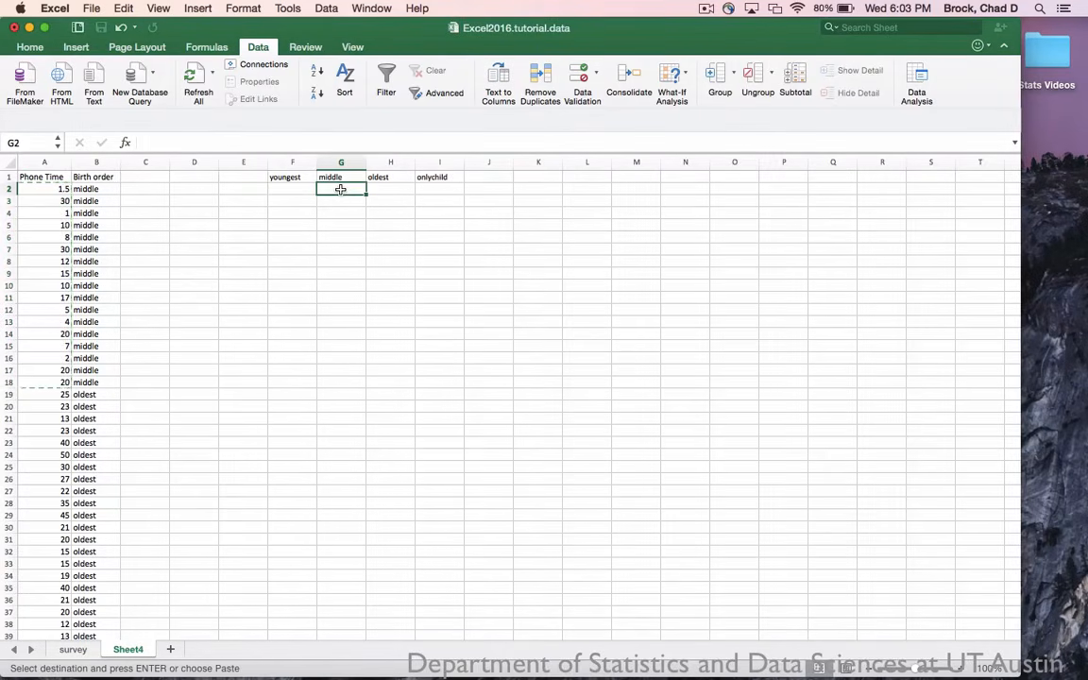
key(super+v)
Step: Copy the Phone Time values of the oldest group, A19:A44, under the oldest heading starting at H2
click(47, 404)
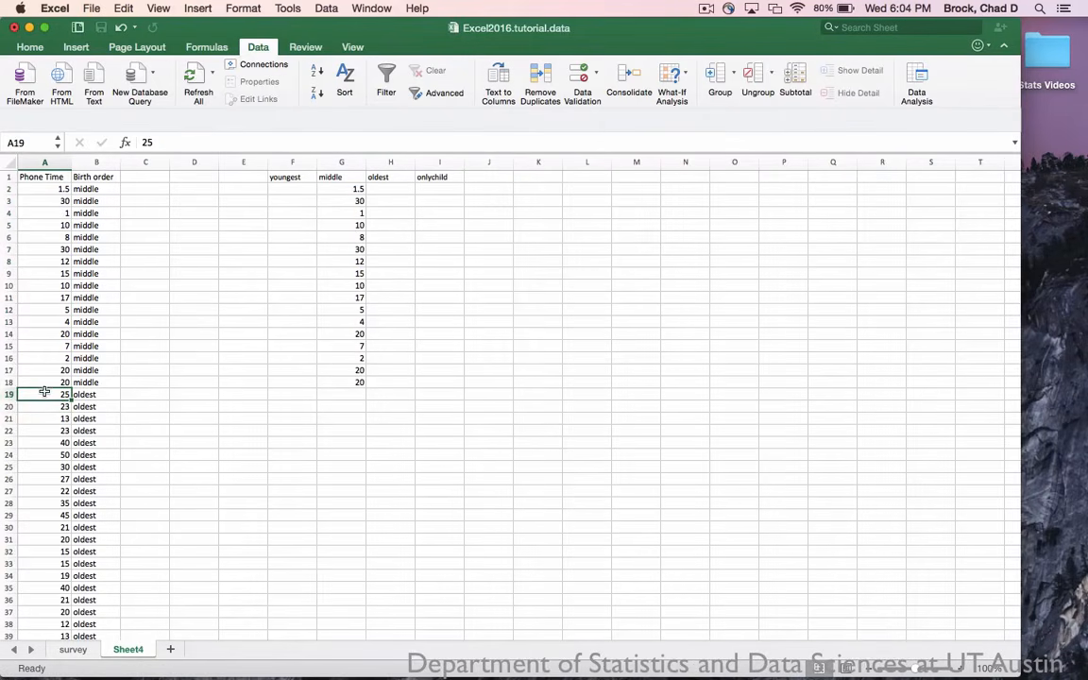
drag(44, 394, 44, 550)
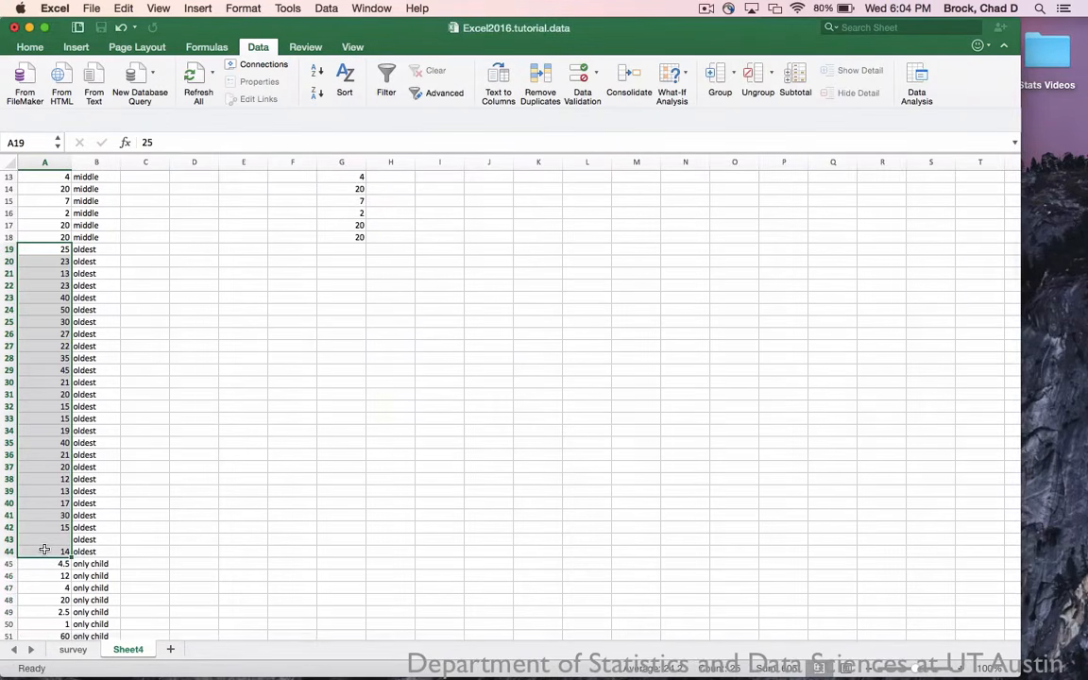
key(super+c)
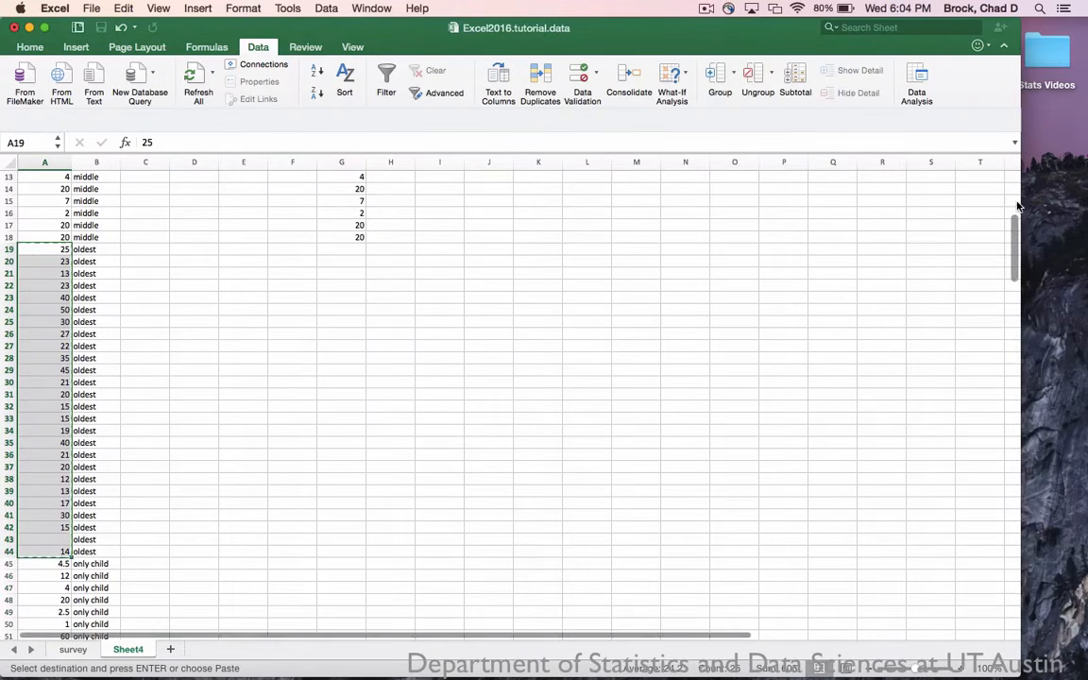
scroll(1015, 210, up, 4)
click(399, 189)
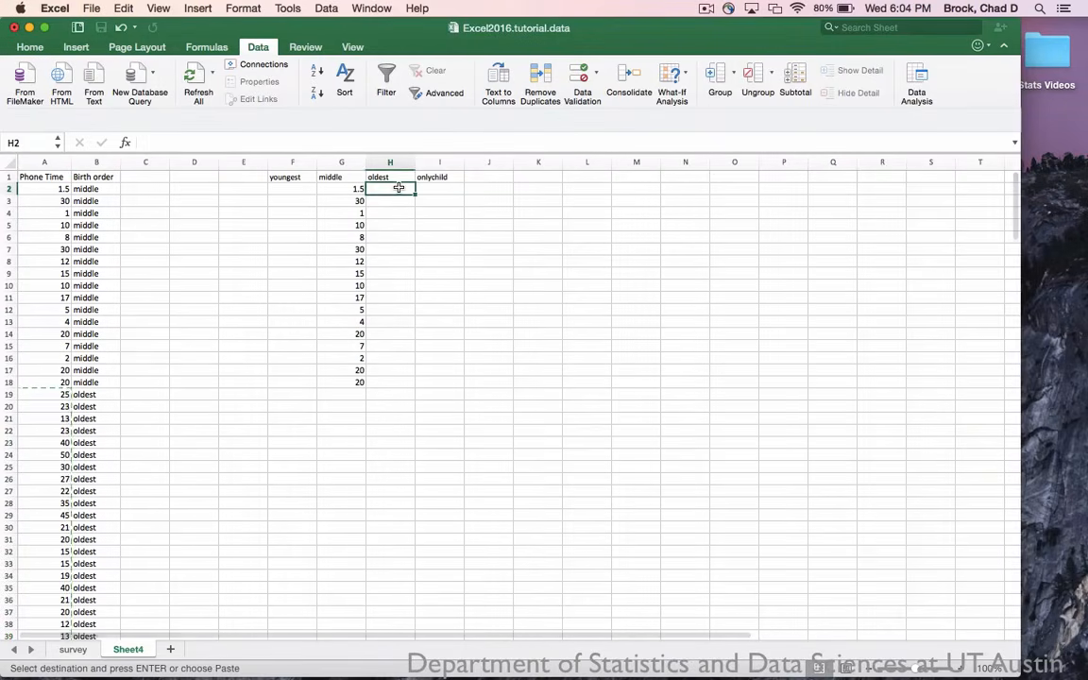
key(super+v)
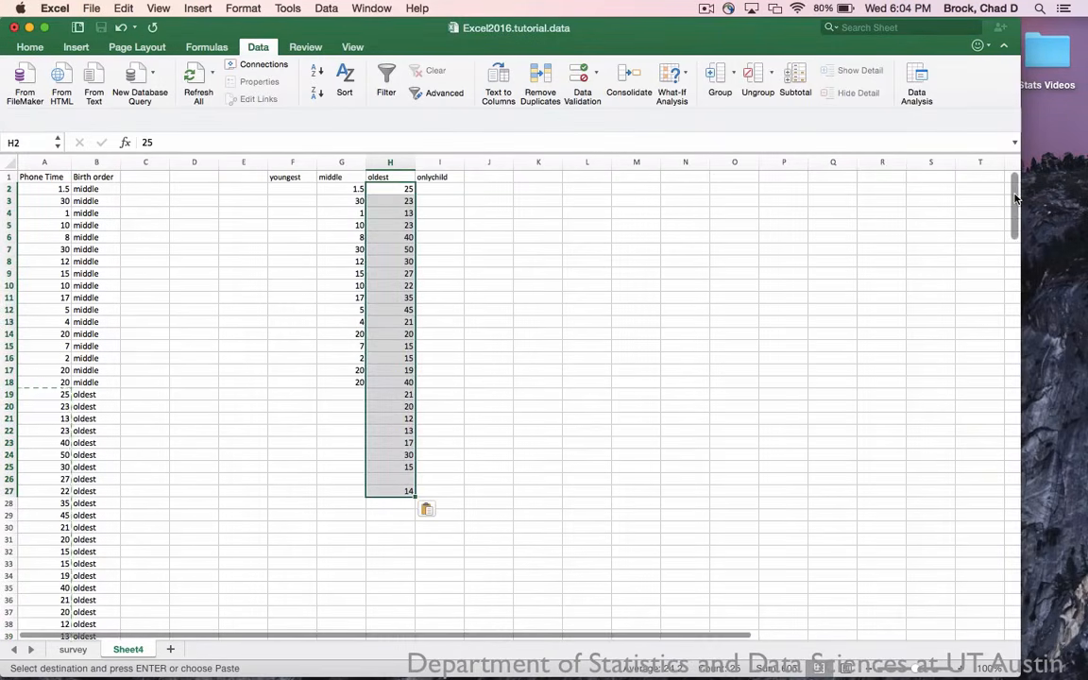
Step: Copy the Phone Time values of the only child group, A45:A51, under the onlychild heading starting at I2
drag(1013, 189, 1014, 273)
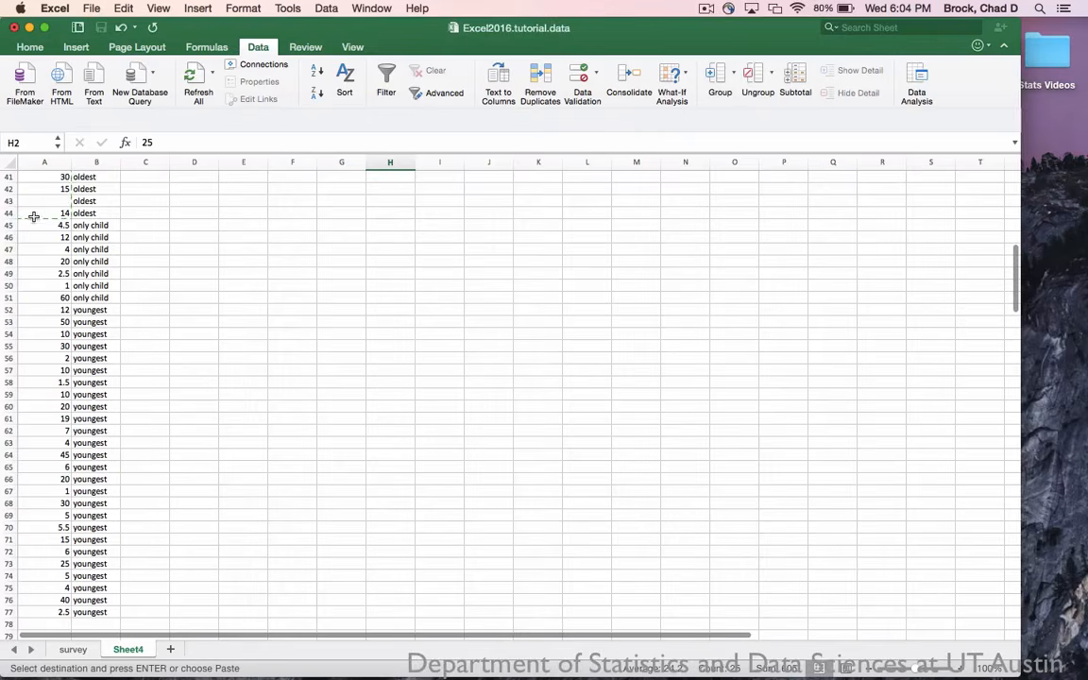
drag(44, 225, 45, 296)
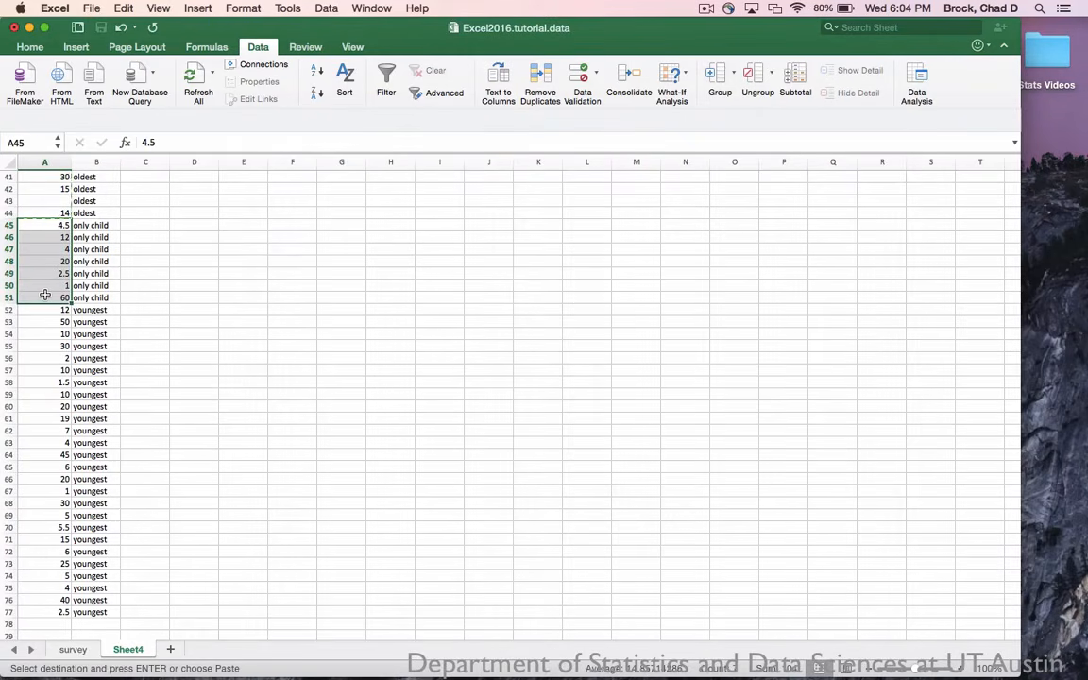
click(1015, 192)
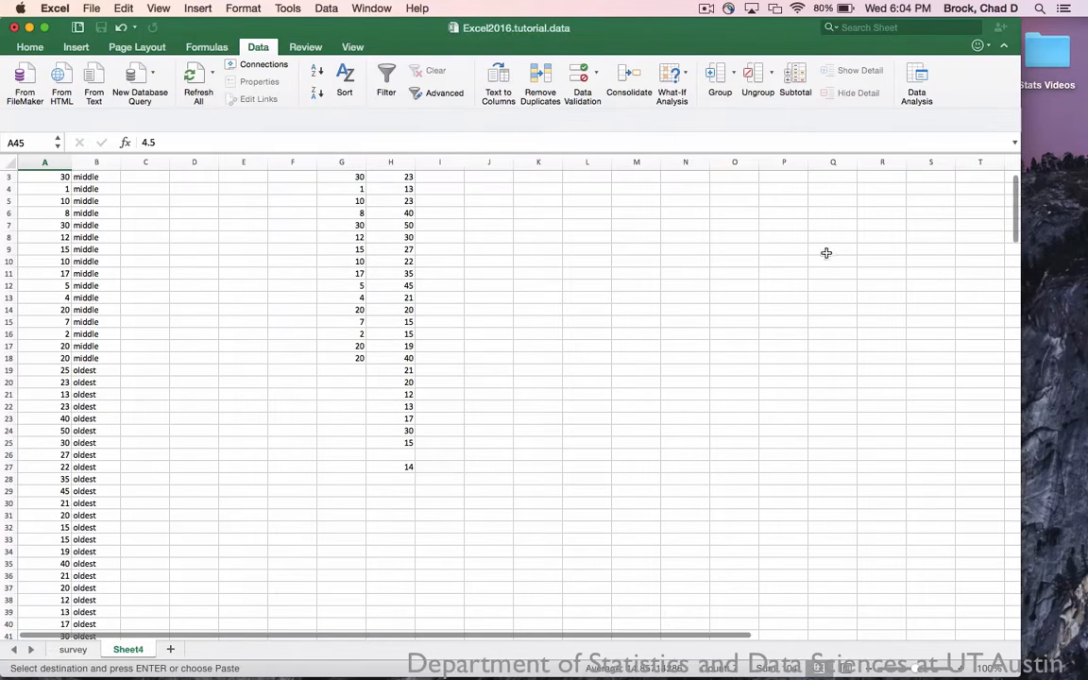
drag(1015, 210, 1015, 202)
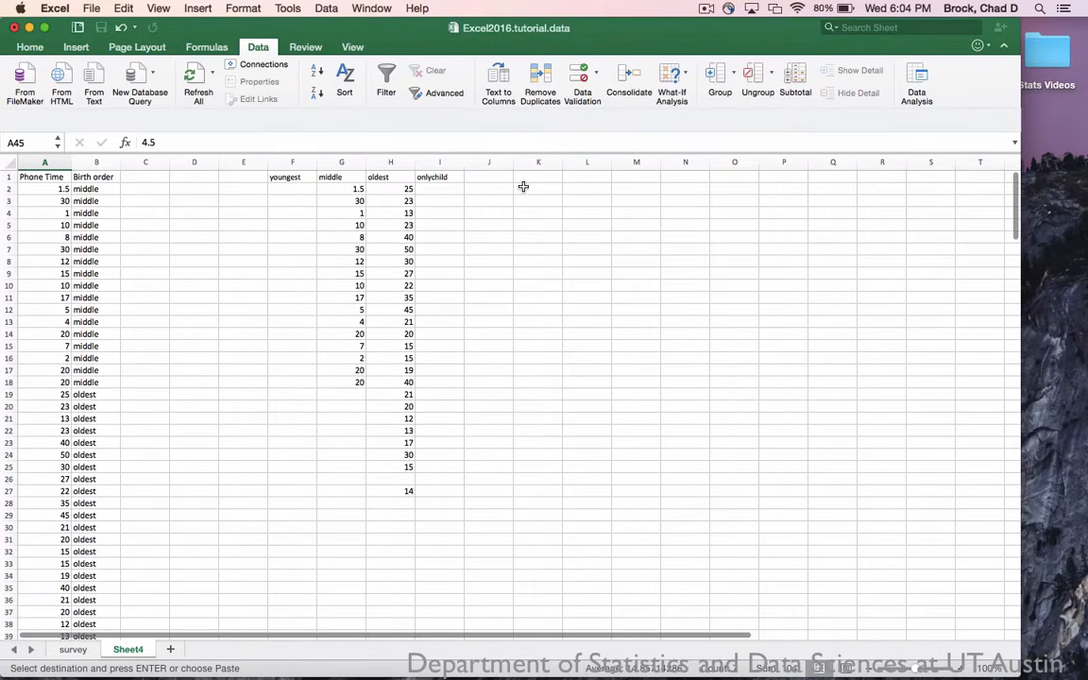
click(444, 189)
key(super+v)
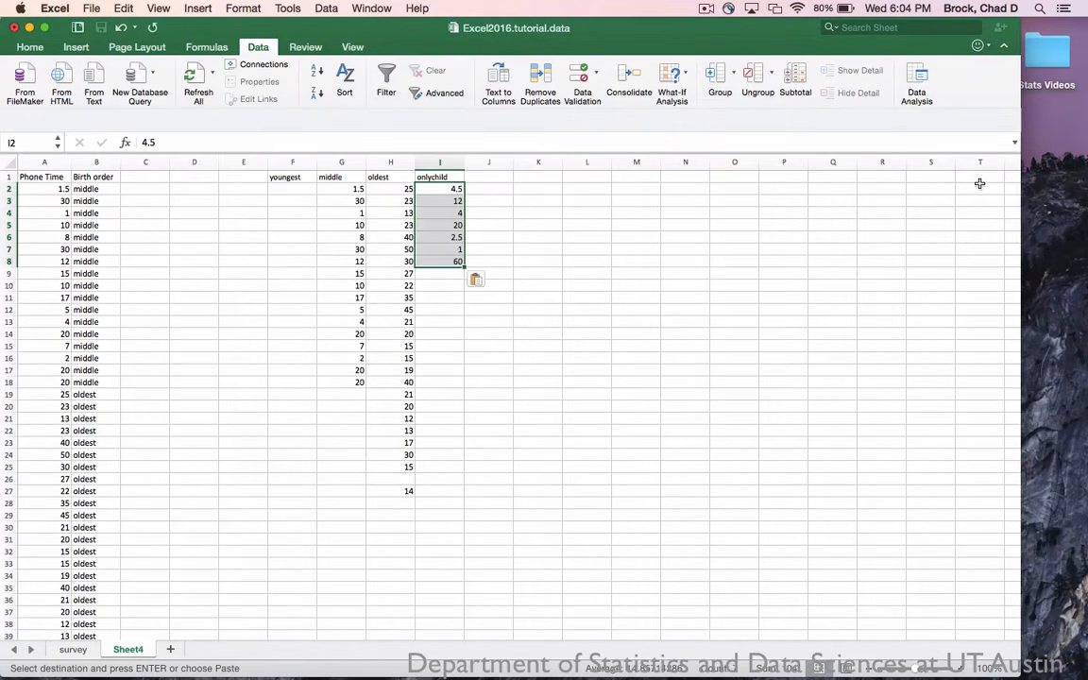
Step: Copy the Phone Time values of the youngest group, A52:A77, under the youngest heading starting at F2
drag(1017, 187, 1017, 275)
drag(46, 201, 50, 505)
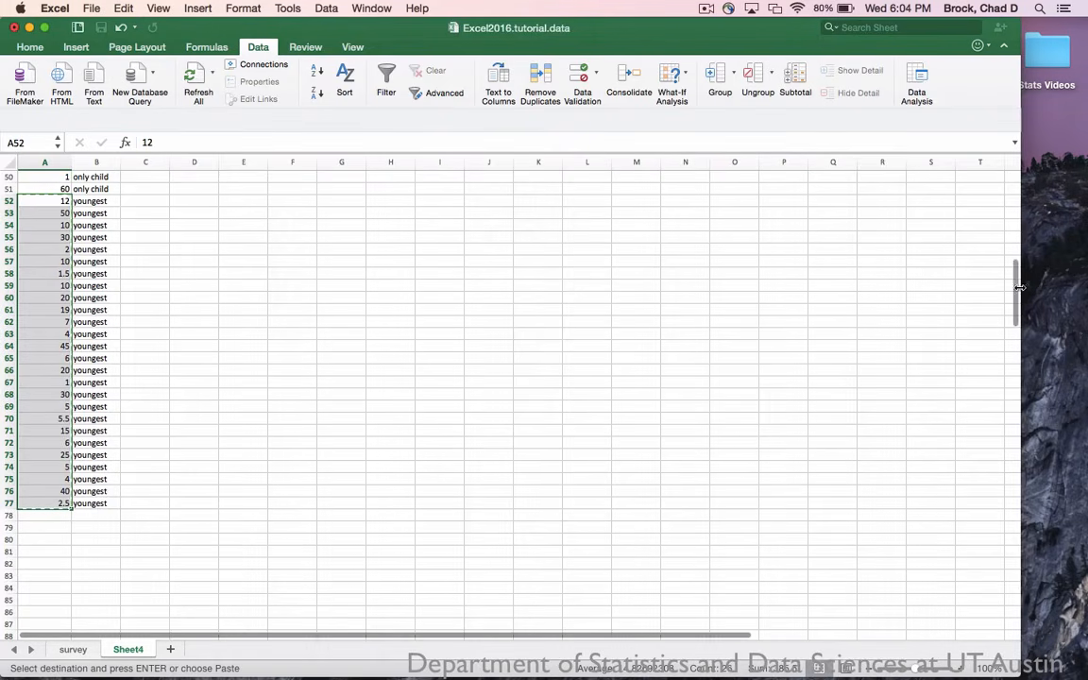
drag(1017, 272, 1017, 175)
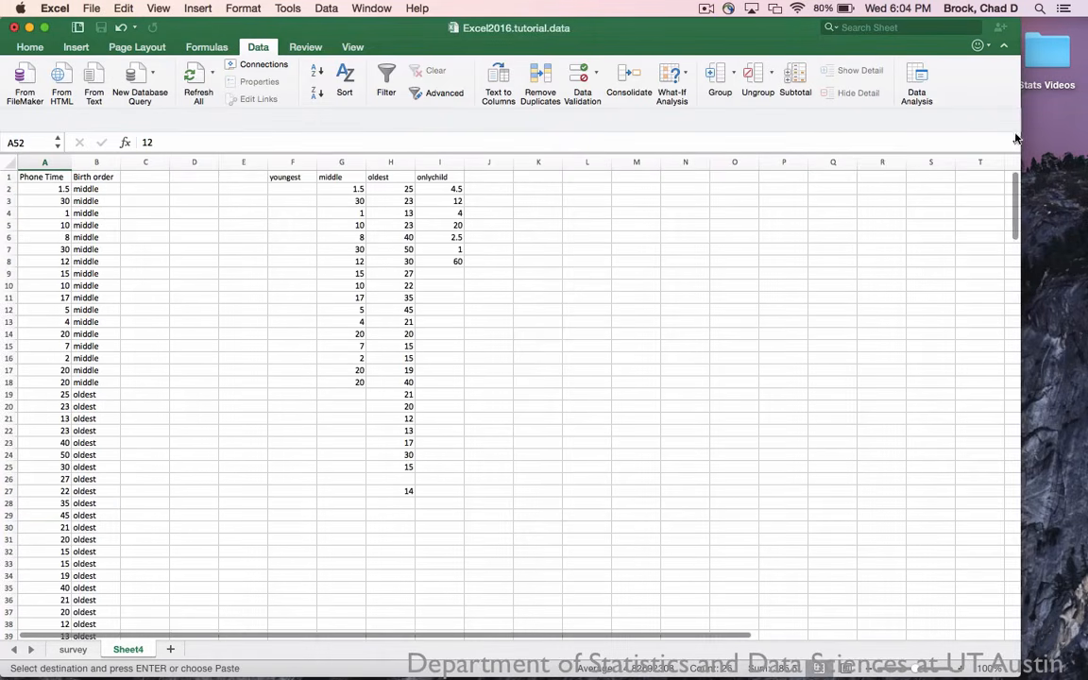
click(288, 191)
key(super+v)
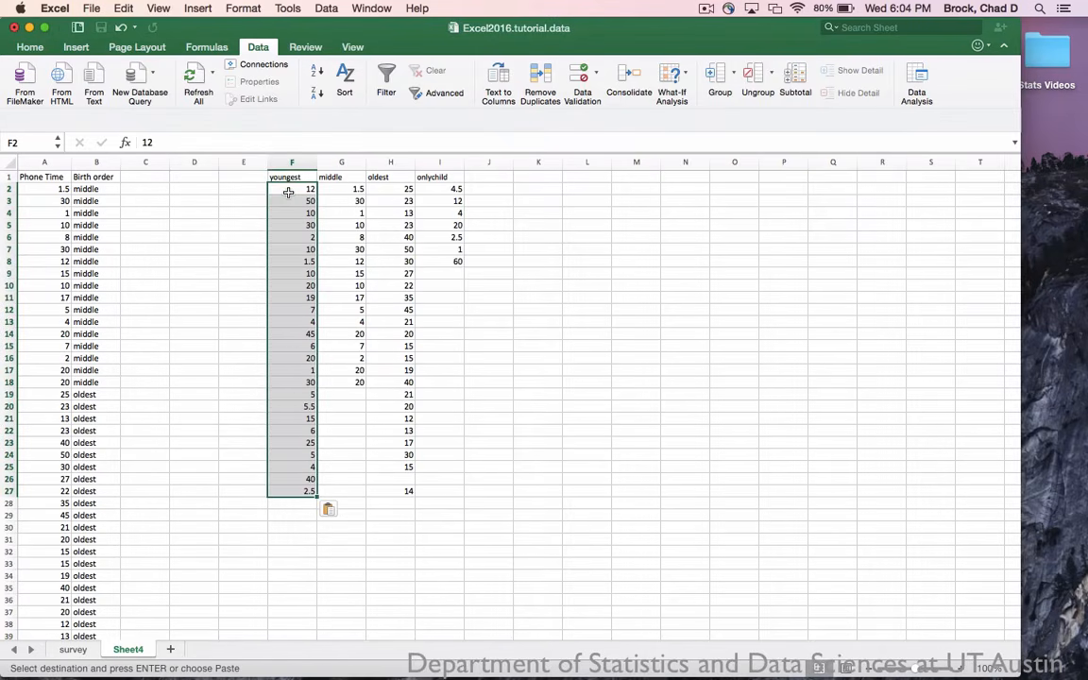
click(463, 304)
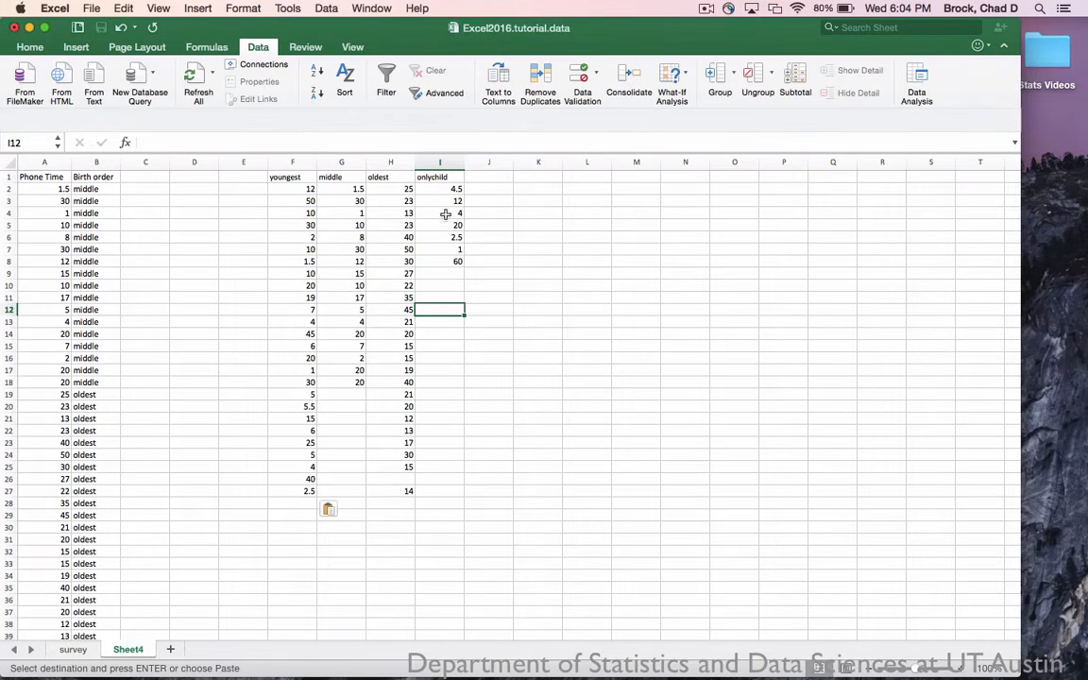
Step: Delete the blank cell H26 in the oldest column, shifting the value below it up
click(390, 479)
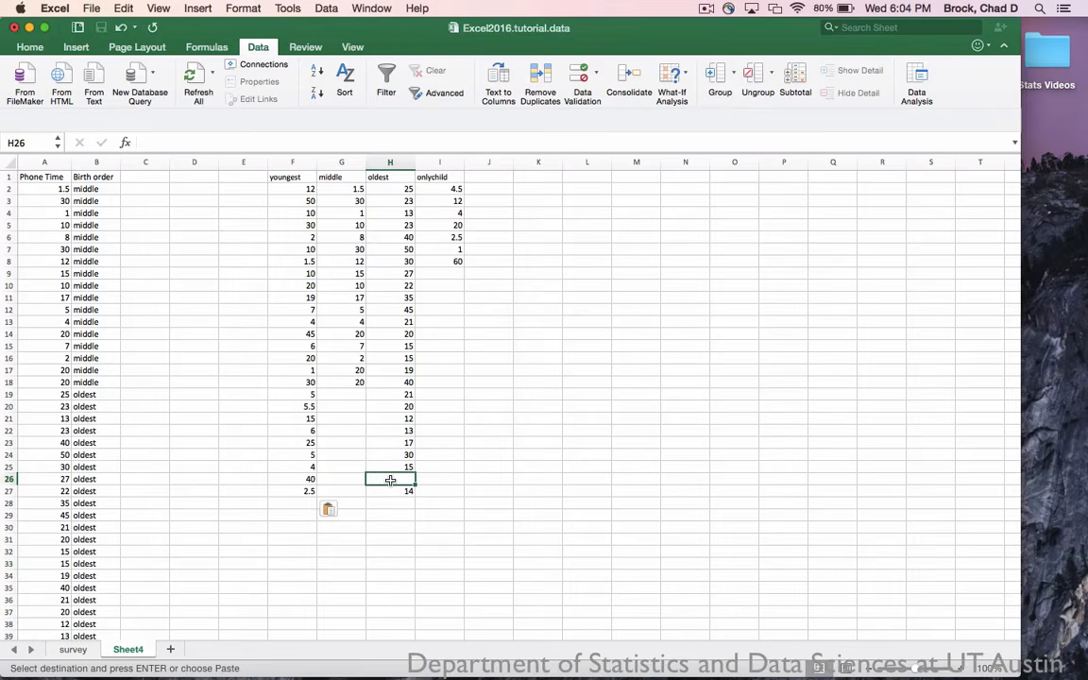
right_click(390, 481)
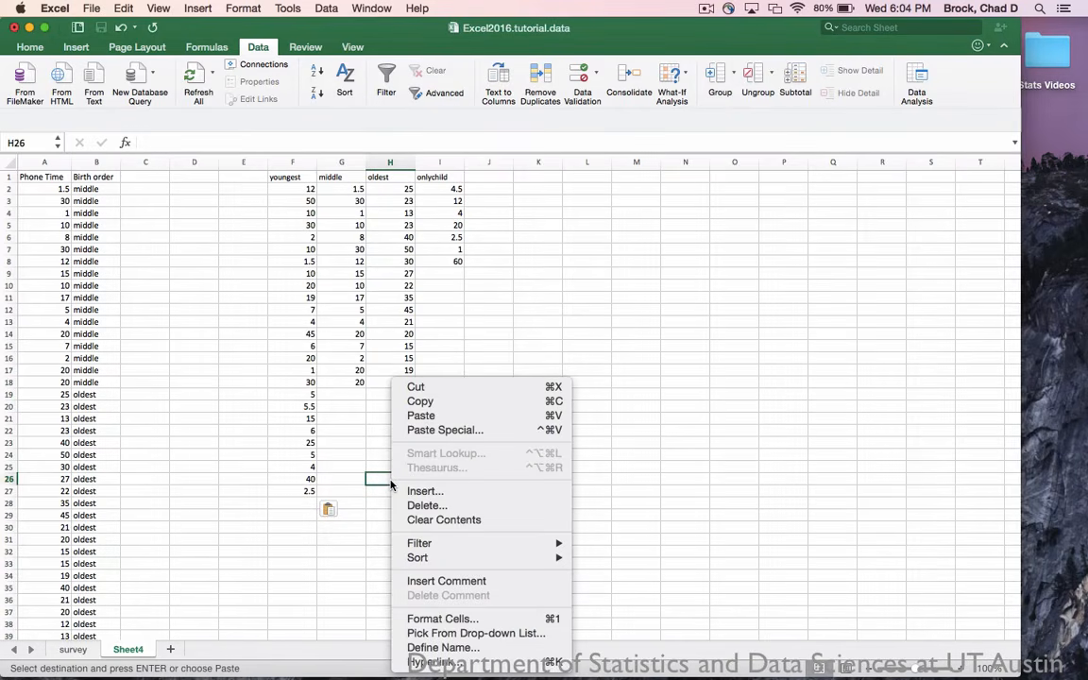
click(425, 506)
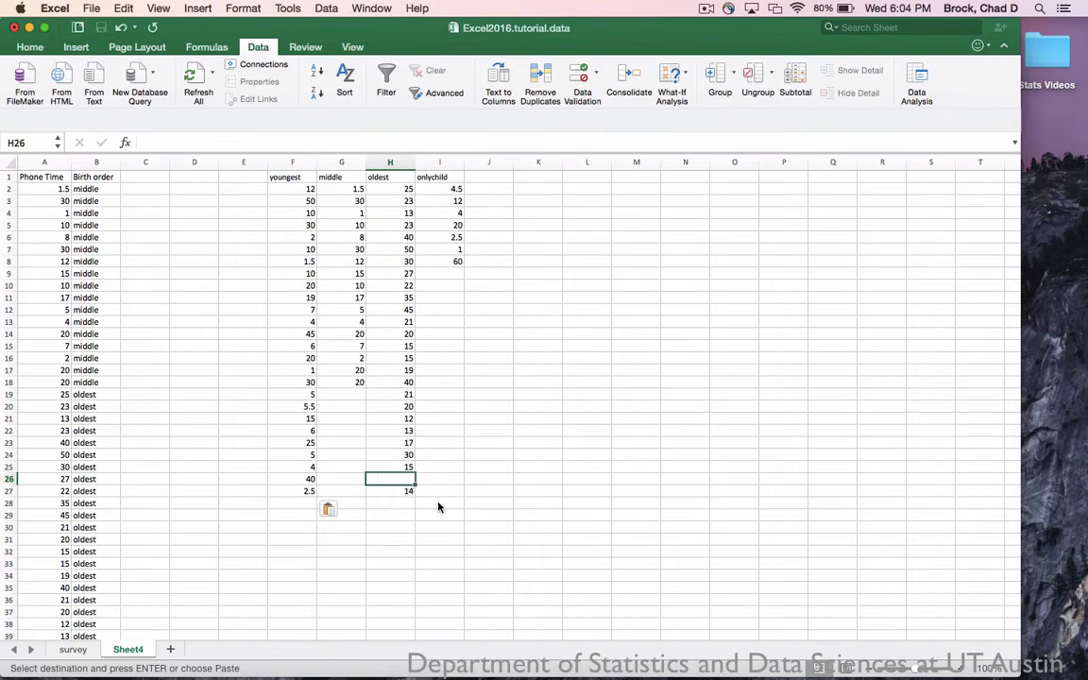
click(469, 547)
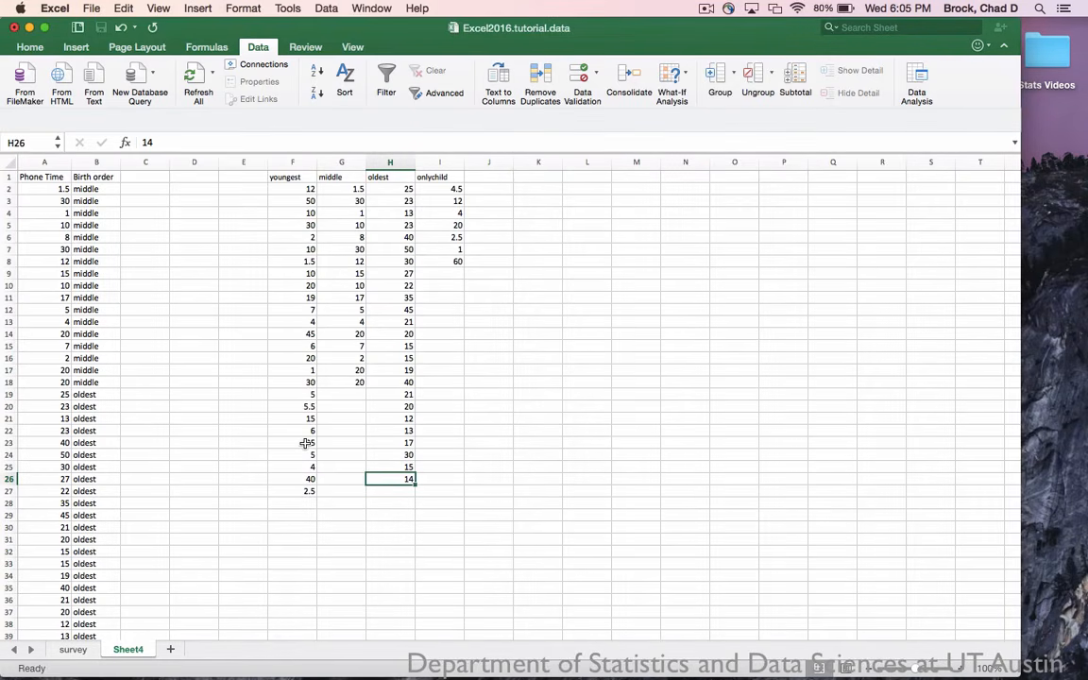
click(559, 333)
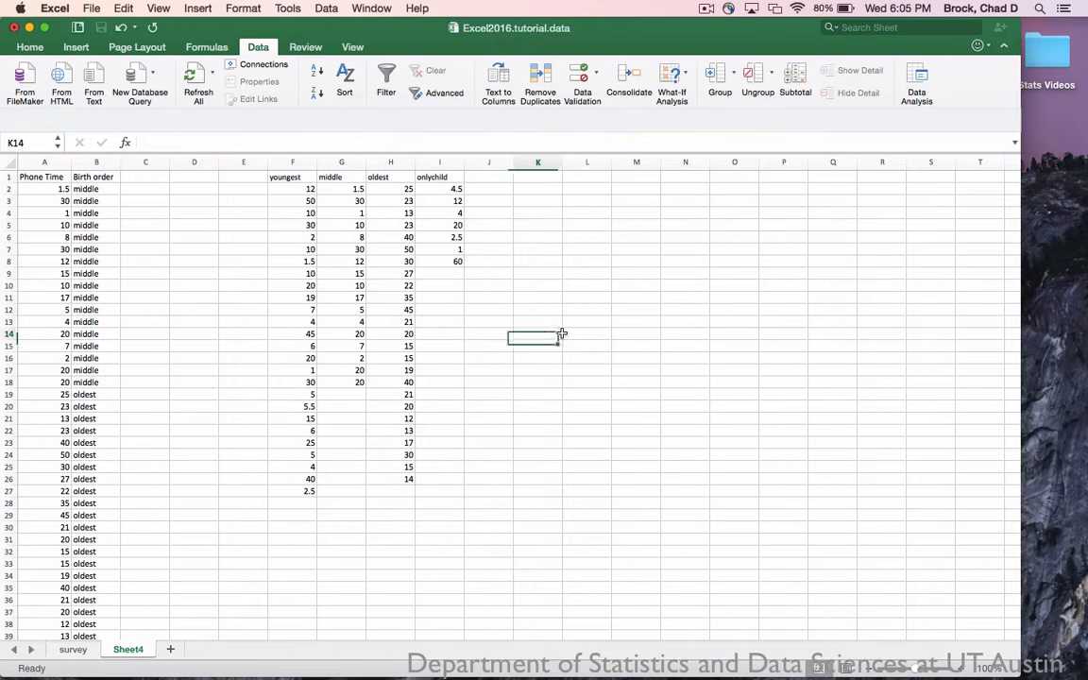
Step: Start an Anova: Single Factor analysis with columns F through I ($F:$I) as the input range
click(263, 50)
click(259, 47)
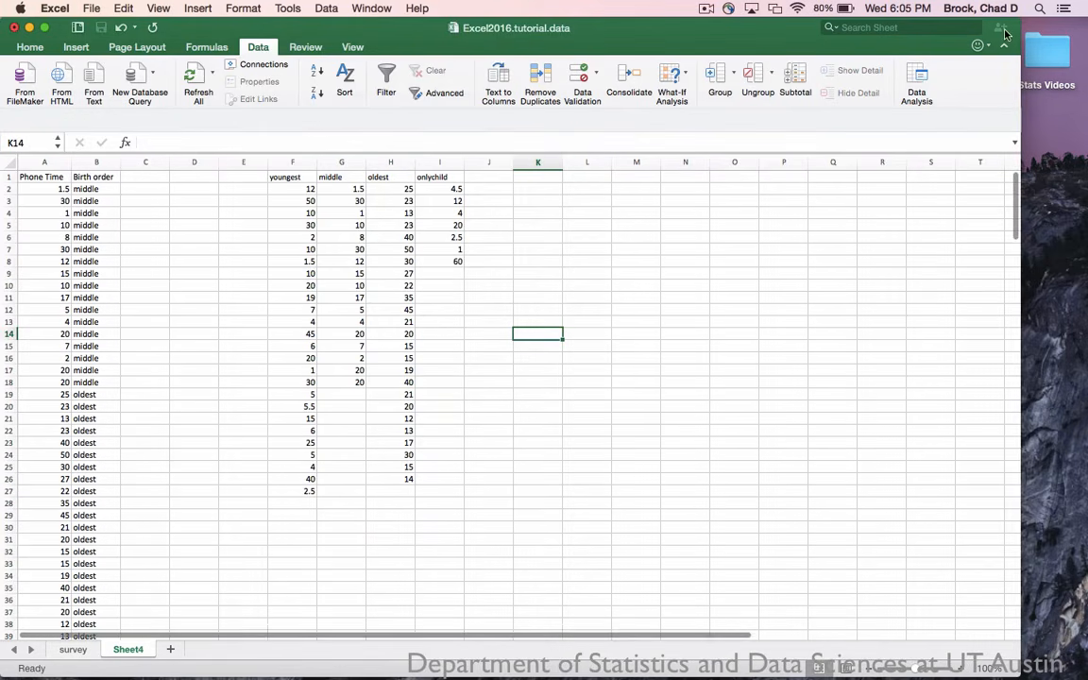
click(916, 93)
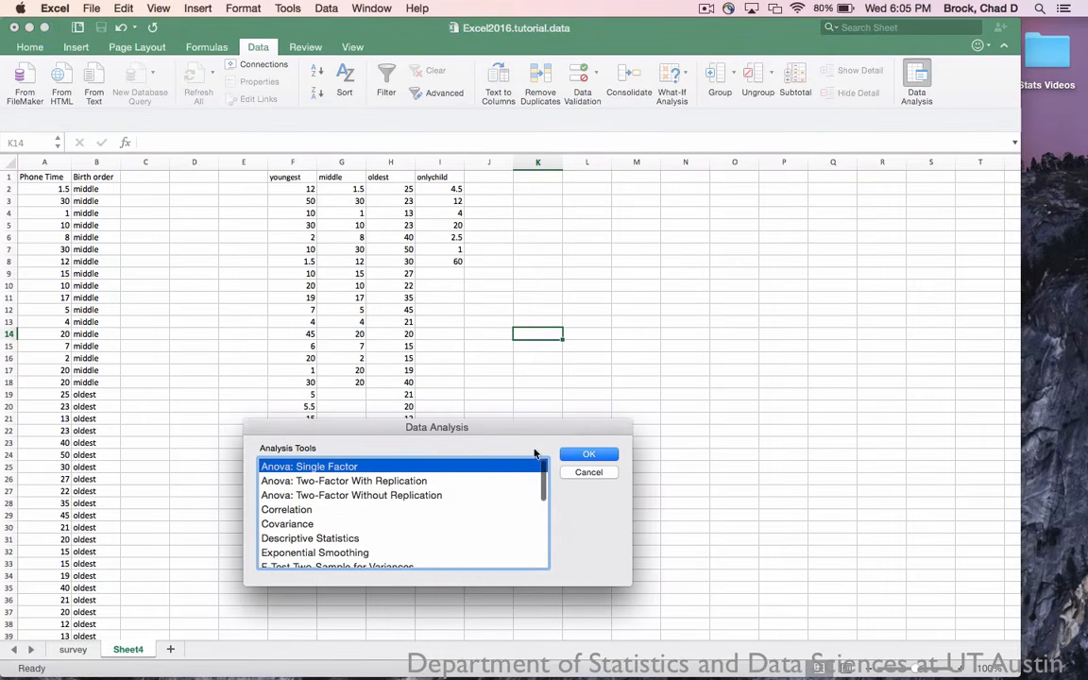
click(585, 456)
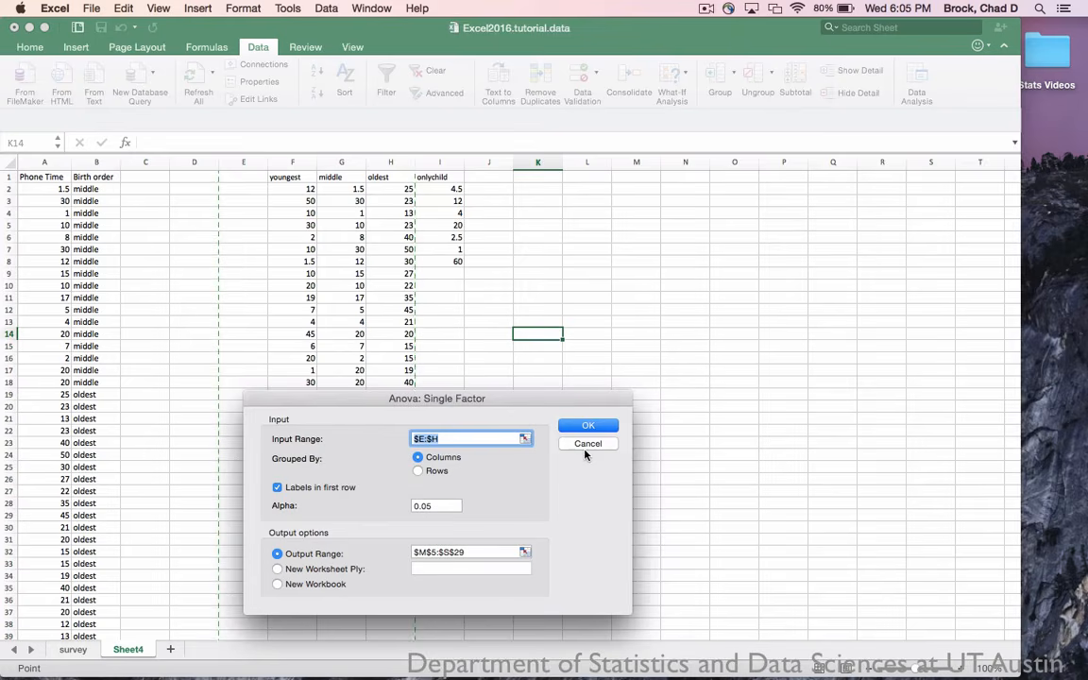
click(525, 438)
click(288, 163)
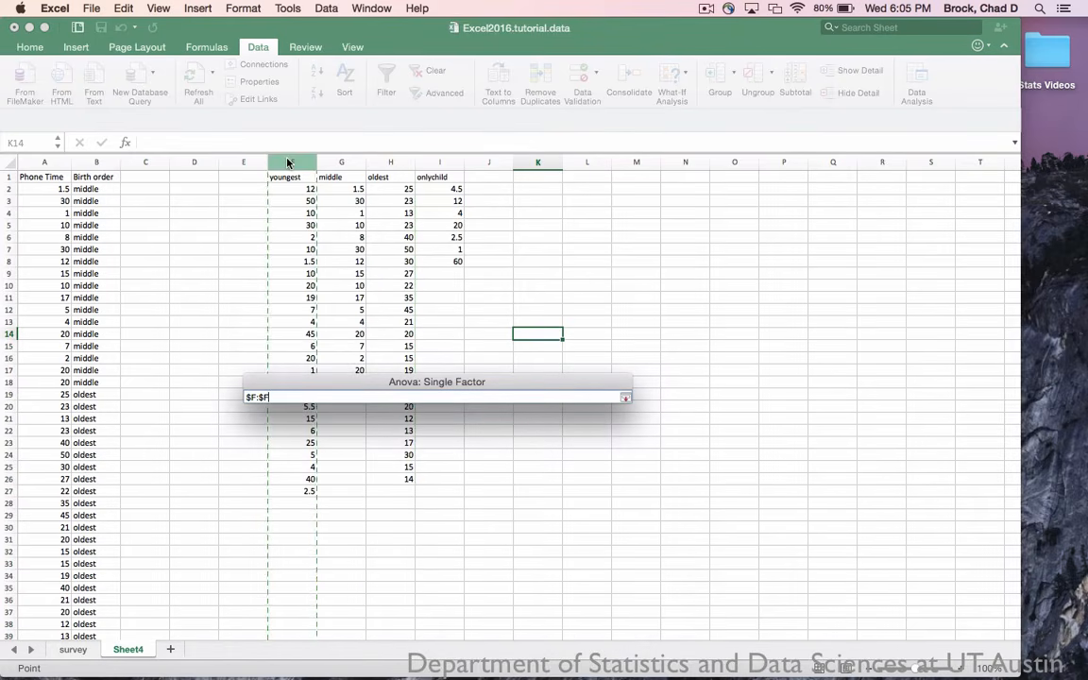
drag(288, 163, 440, 165)
key(Return)
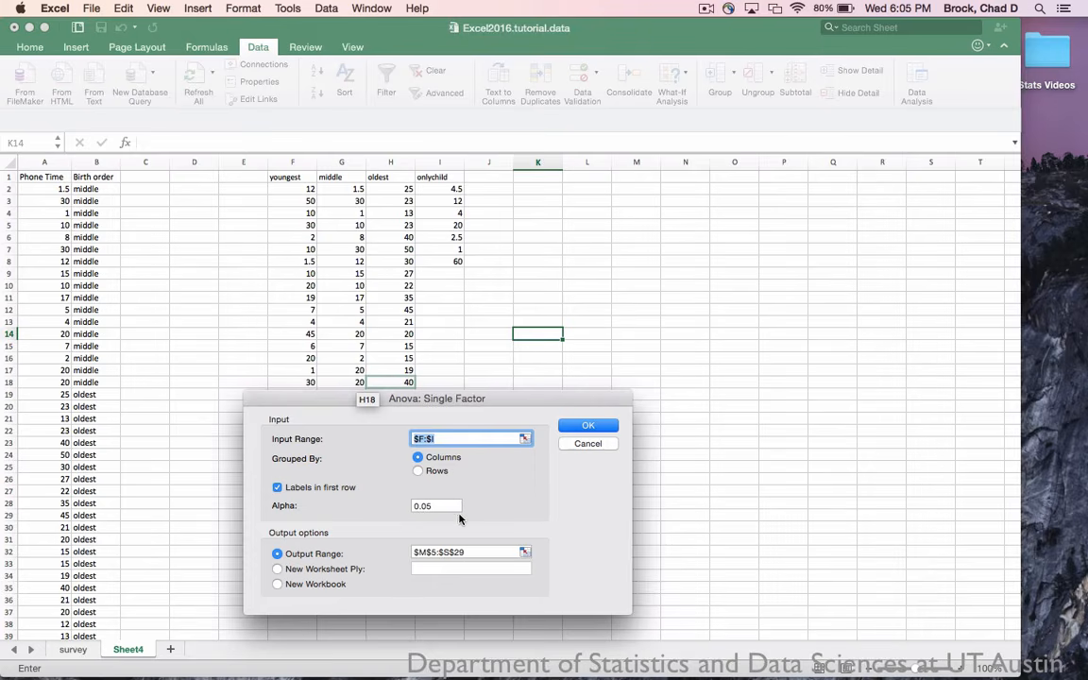
Step: Set the Anova output range to $L$4:$S$25 and run the analysis
click(525, 551)
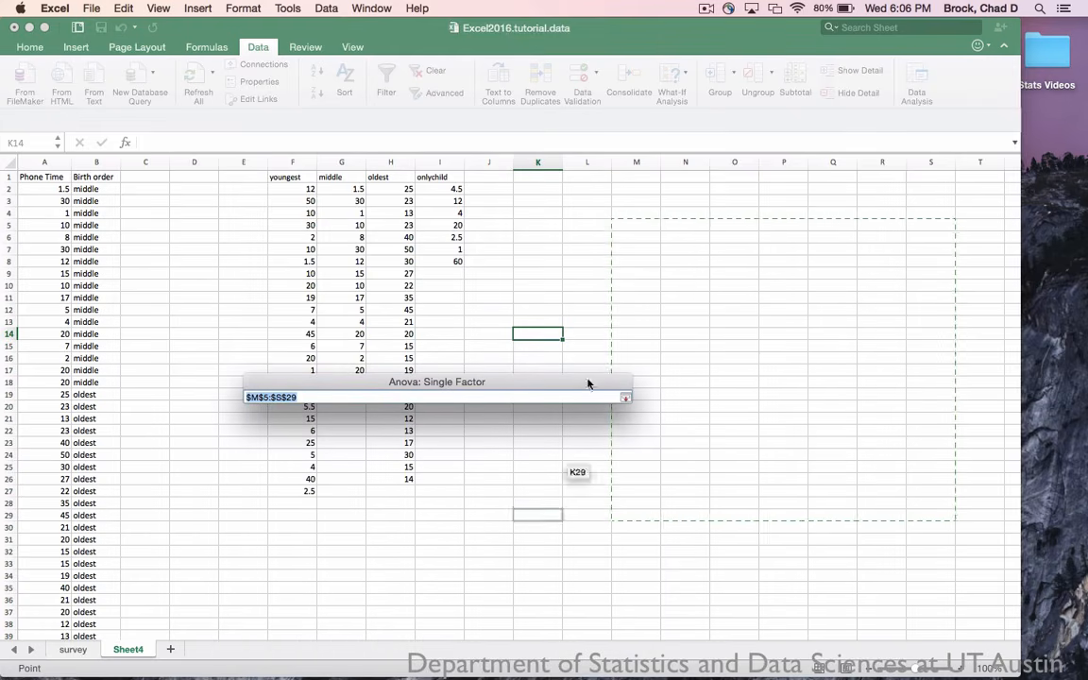
drag(851, 300, 917, 470)
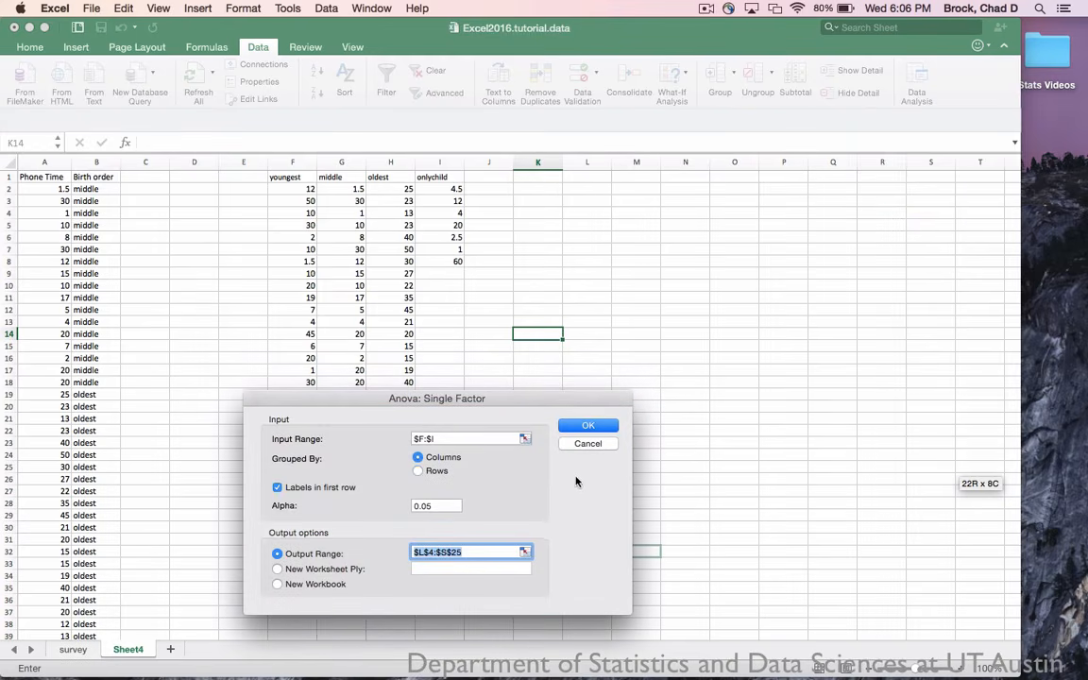
click(588, 427)
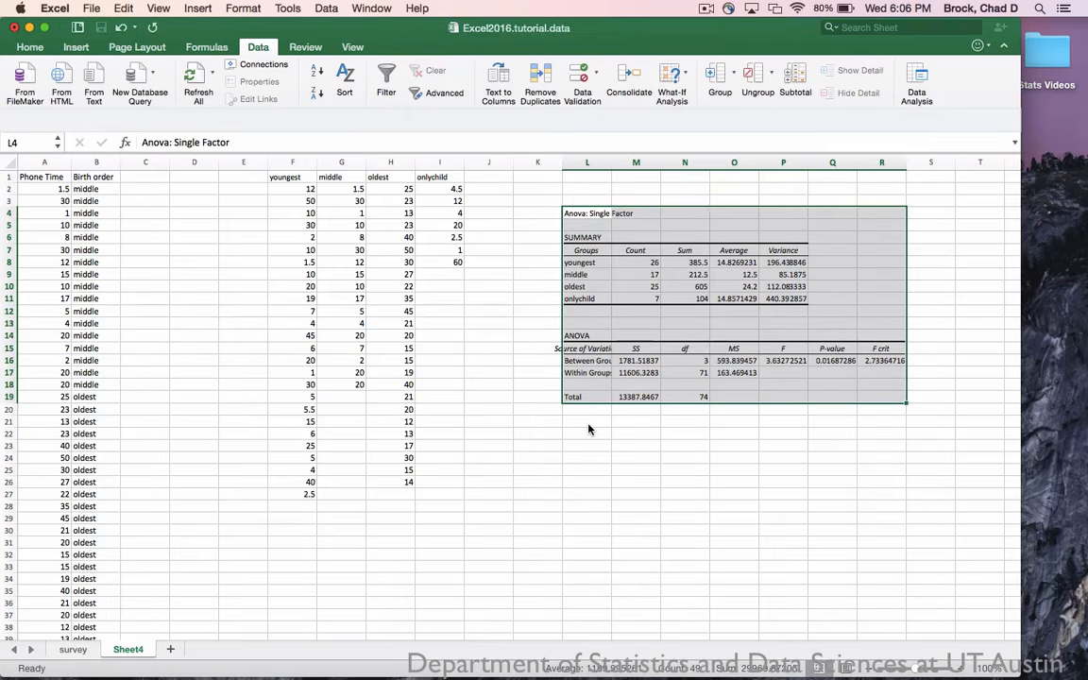